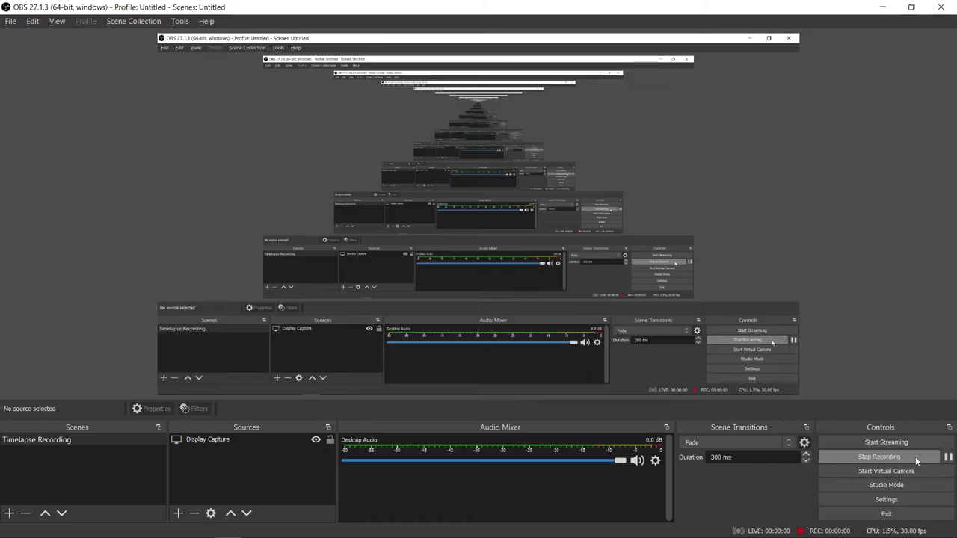
# Bring the Unreal Editor forward with MI_Cr_03_01's Inner Emsv Radius at 2.0759 in view.
pyautogui.hotkey('alt', 'Tab')
pyautogui.scroll(5, 583, 261)
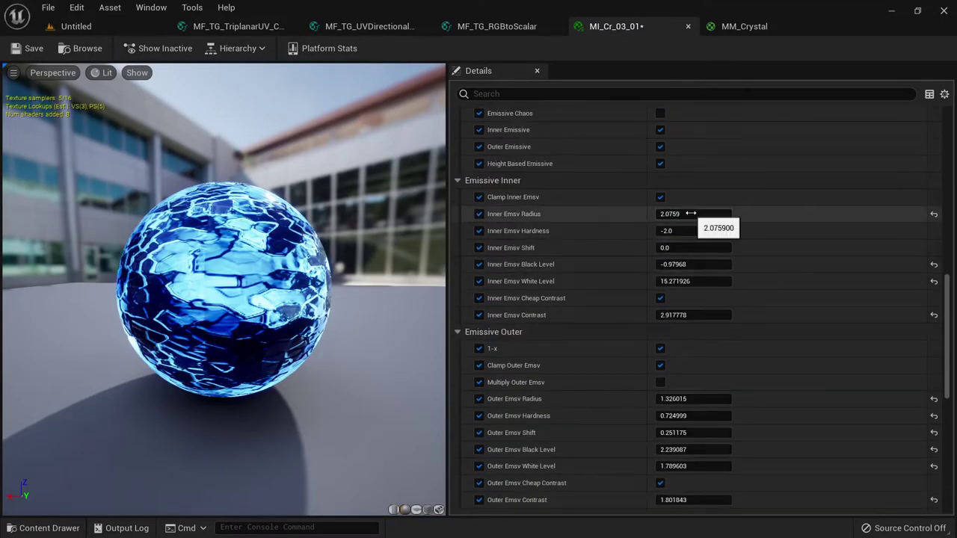
# Raise the crystal's Inner Emsv Radius above 2.0759.
pyautogui.moveTo(673, 214); pyautogui.dragTo(703, 214)
pyautogui.moveTo(225, 419); pyautogui.dragTo(373, 403)
pyautogui.scroll(3, 525, 285)
pyautogui.scroll(4, 672, 294)
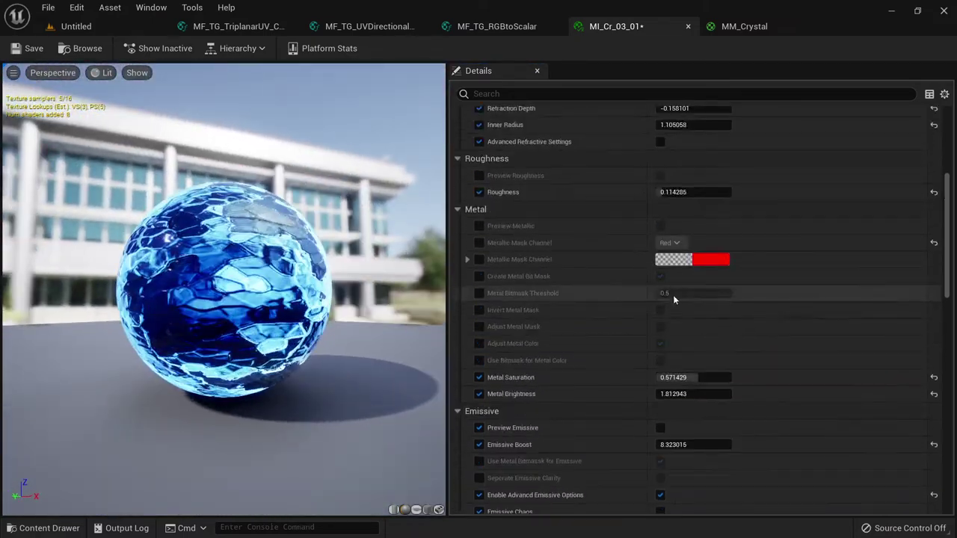
pyautogui.scroll(3, 638, 316)
pyautogui.scroll(1, 638, 316)
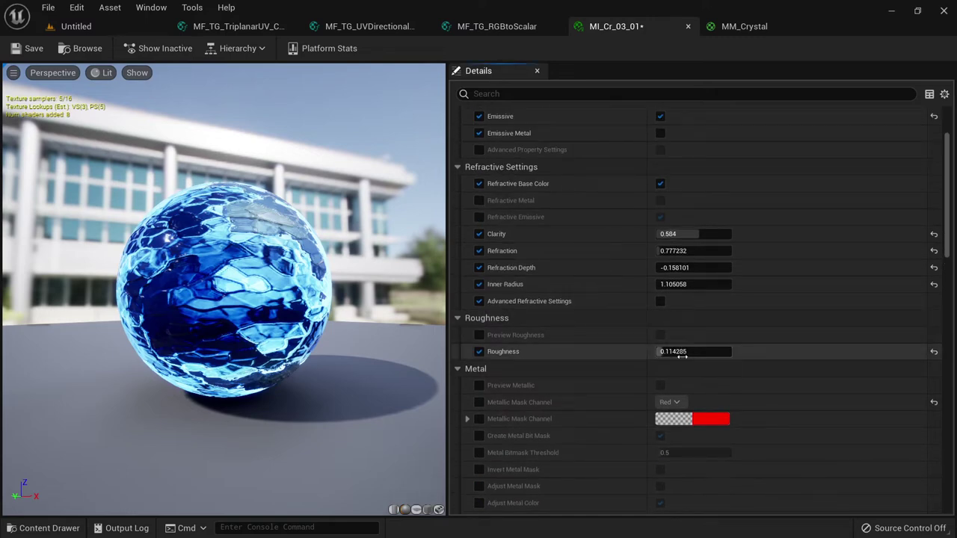
# Set Roughness to 0.0896 for a glossier sphere and check it in the preview.
pyautogui.moveTo(662, 352); pyautogui.dragTo(686, 352)
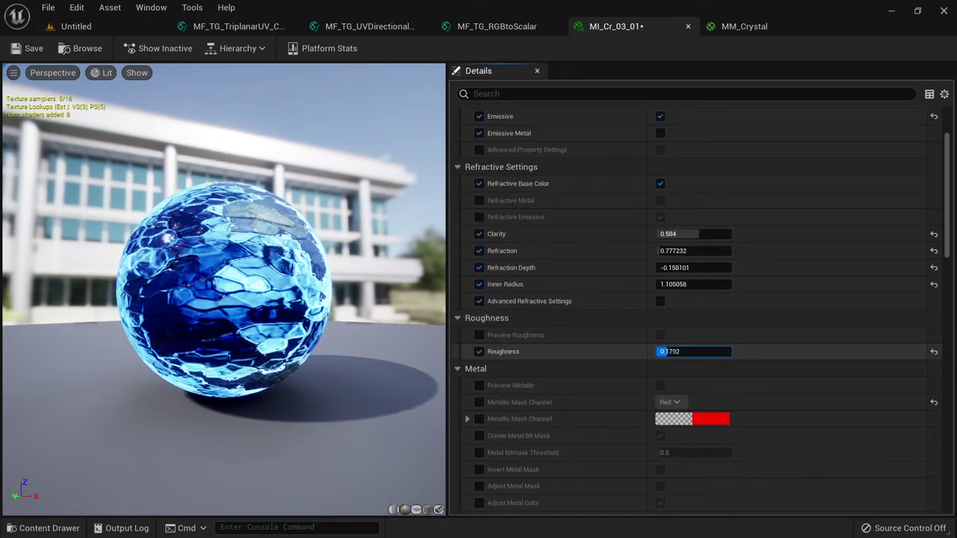
pyautogui.moveTo(673, 351); pyautogui.dragTo(676, 351)
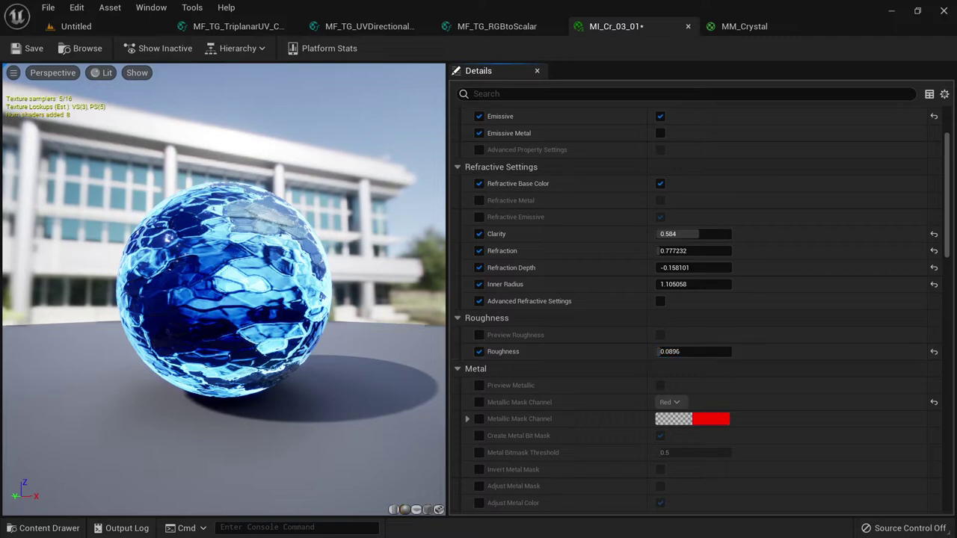
pyautogui.moveTo(224, 336); pyautogui.dragTo(284, 336)
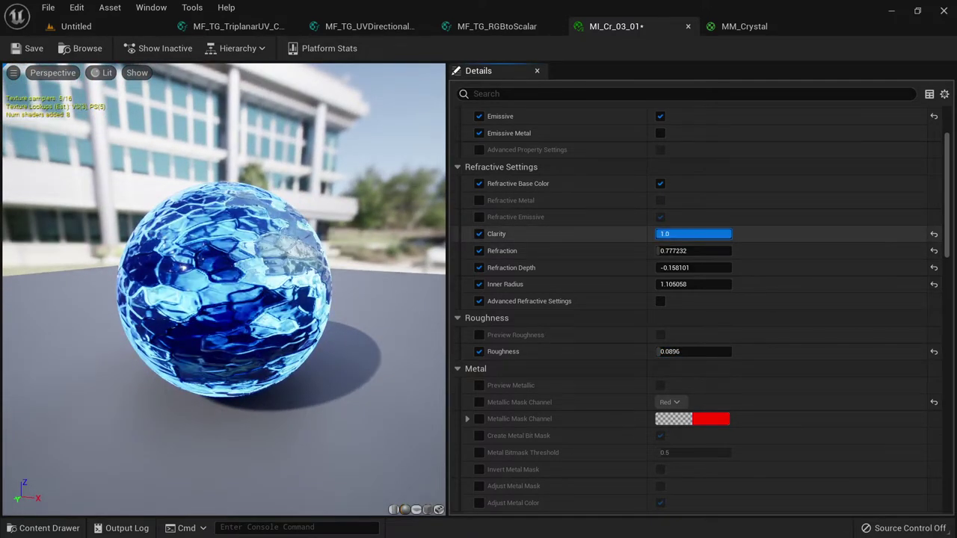
# Compare Clarity at 0.0, then return it to 1.0.
pyautogui.moveTo(694, 234); pyautogui.dragTo(658, 234)
pyautogui.moveTo(224, 337); pyautogui.dragTo(284, 336)
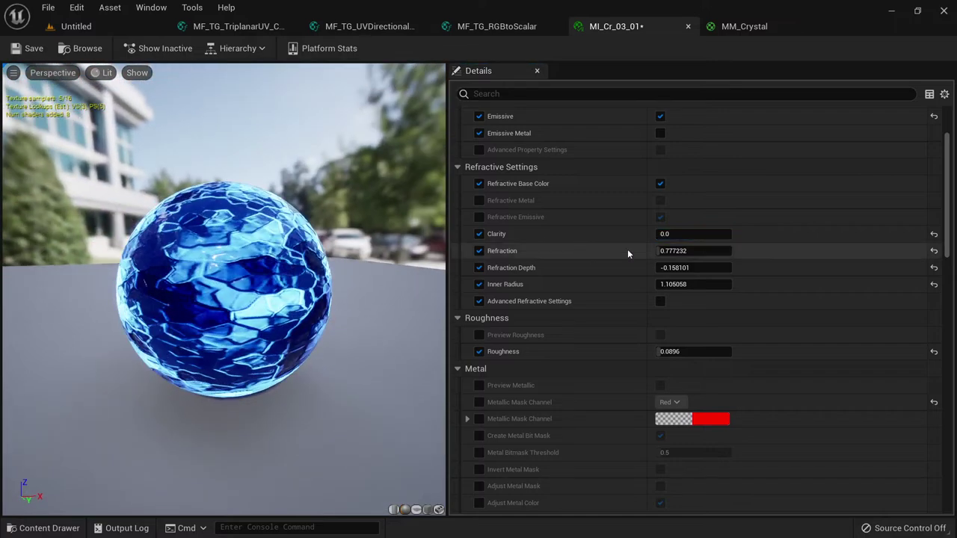
pyautogui.moveTo(667, 234); pyautogui.dragTo(710, 234)
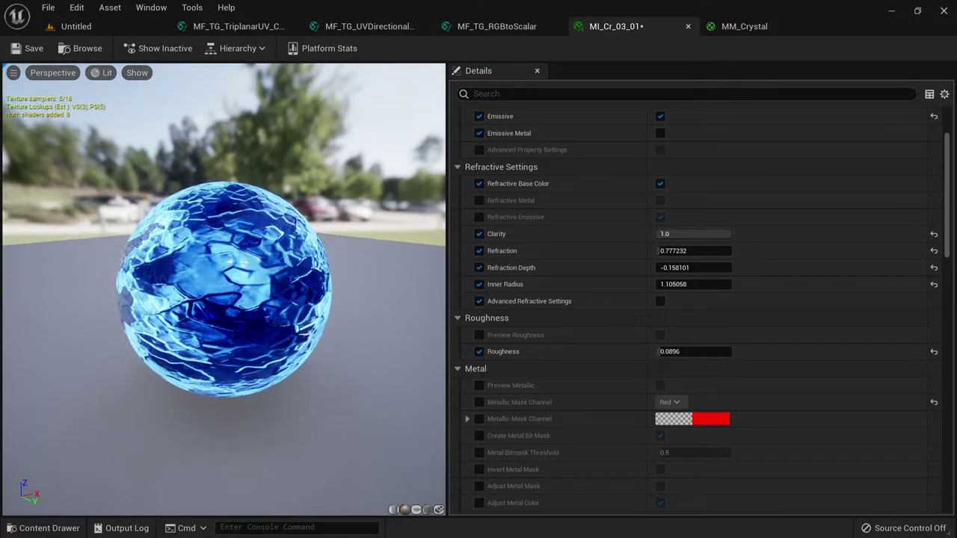
pyautogui.moveTo(729, 234)
pyautogui.mouseDown()
pyautogui.moveTo(658, 234)
pyautogui.moveTo(731, 234)
pyautogui.mouseUp()
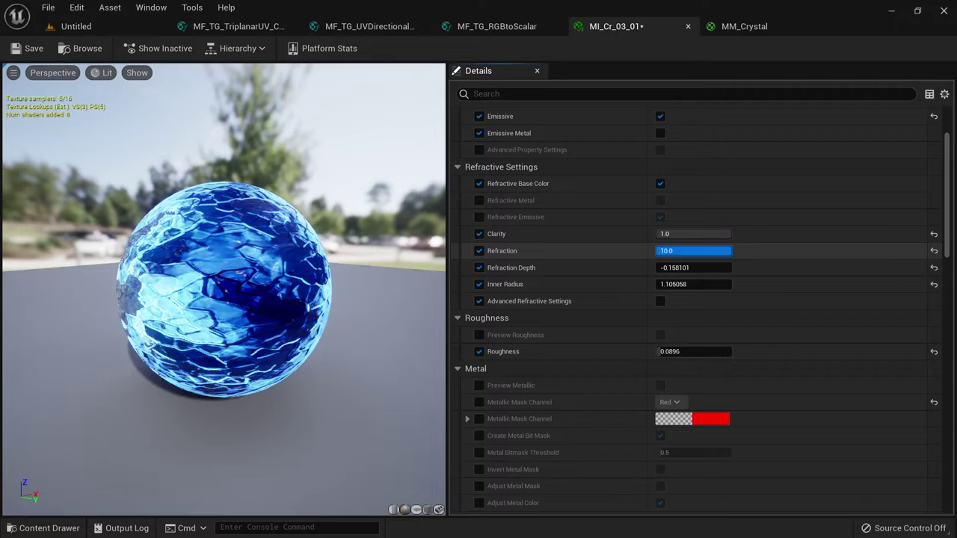
# Set Refraction to 0.521488 after briefly trying a value of 0.01.
pyautogui.moveTo(731, 250); pyautogui.dragTo(731, 250)
pyautogui.write('0.521488')
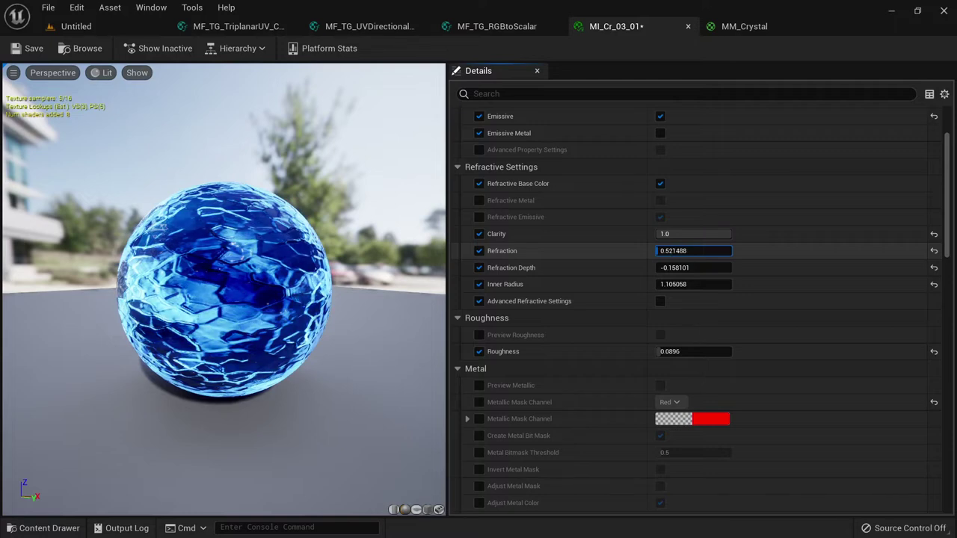
pyautogui.press('Return')
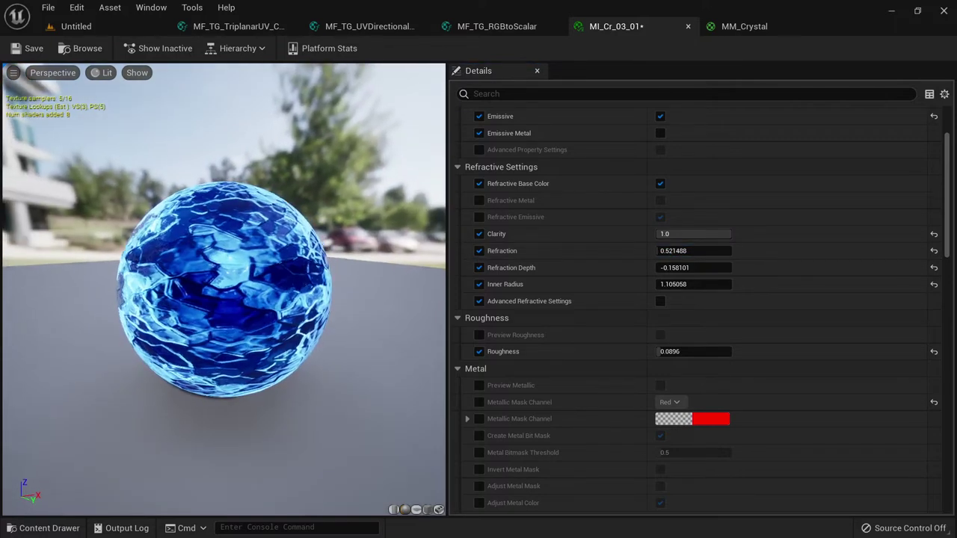
pyautogui.write('0.01')
pyautogui.write('0.32968')
pyautogui.press('Return')
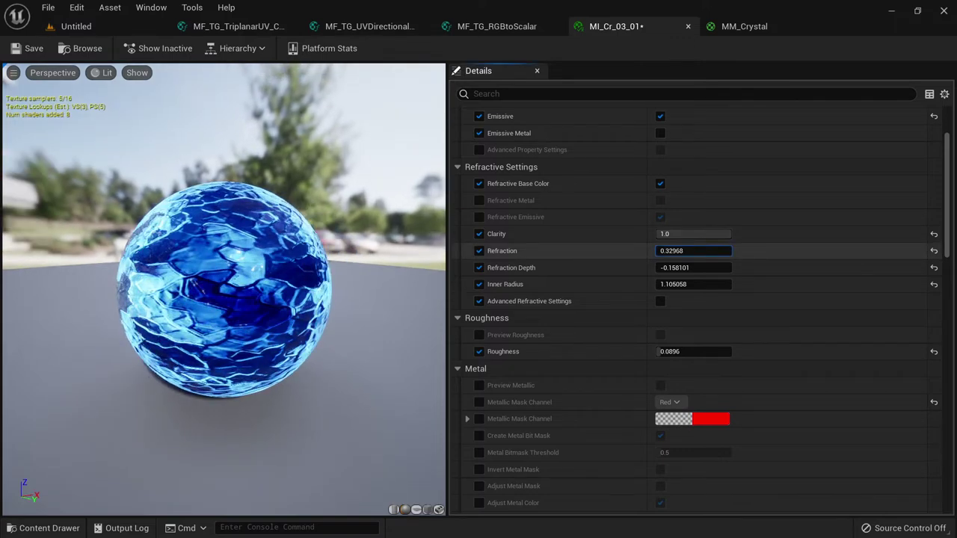
pyautogui.press('Escape')
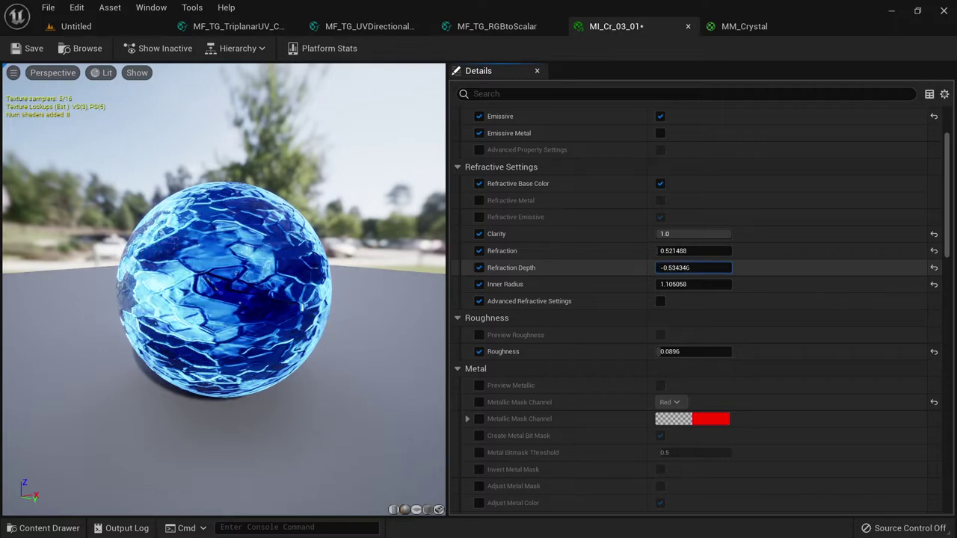
# Set Refraction Depth to 0.072719 after testing extreme values.
pyautogui.moveTo(694, 268); pyautogui.dragTo(658, 268)
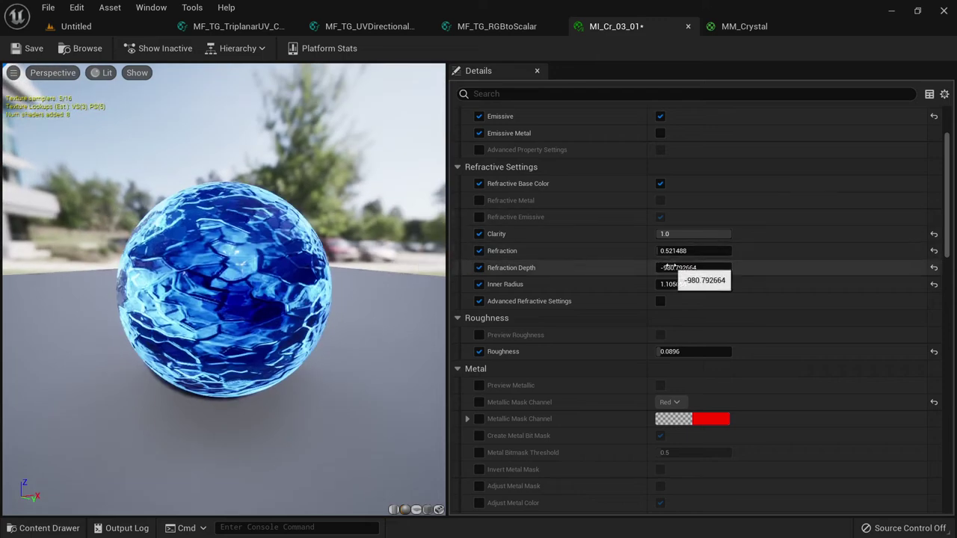
pyautogui.moveTo(673, 268)
pyautogui.mouseDown()
pyautogui.moveTo(703, 267)
pyautogui.moveTo(686, 267)
pyautogui.mouseUp()
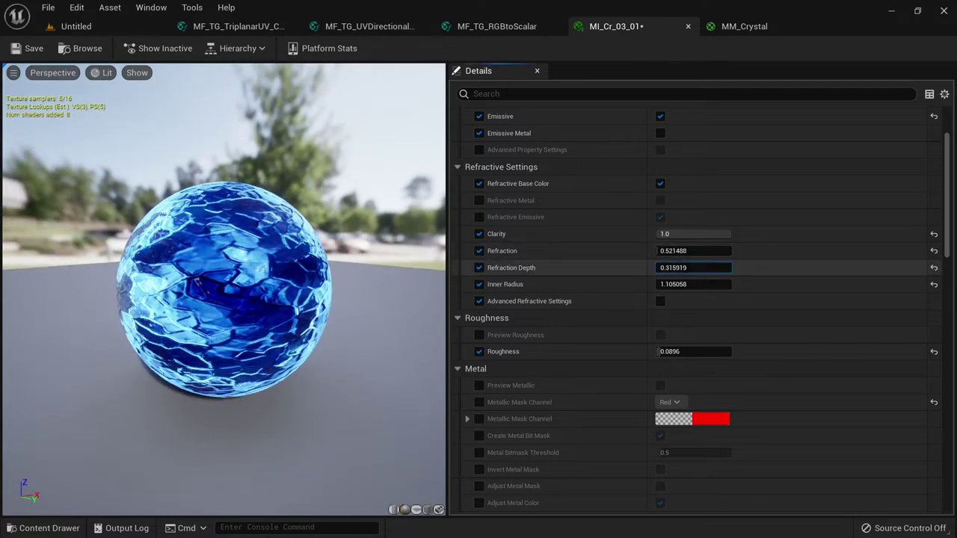
pyautogui.moveTo(693, 268); pyautogui.dragTo(686, 268)
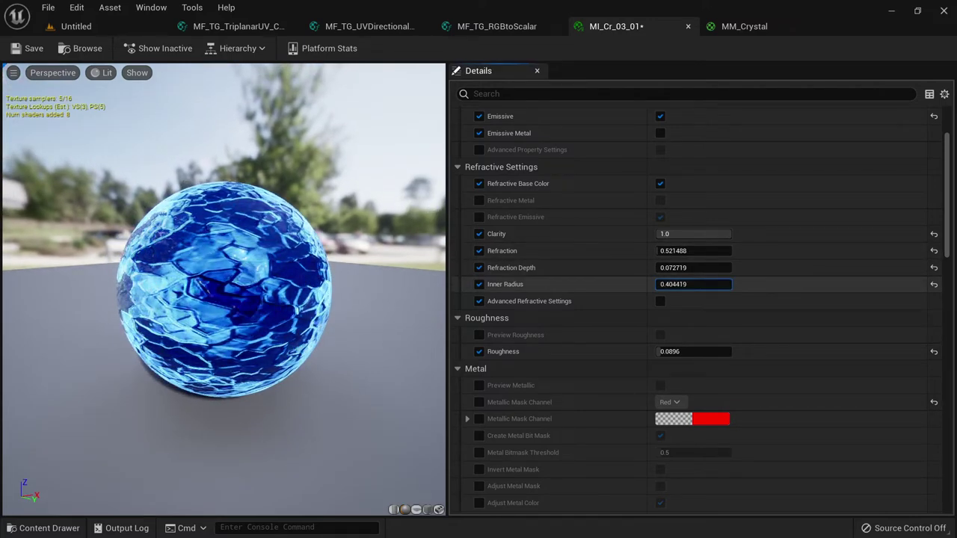
# Set Inner Radius to 1.437428, checking the sphere against different backgrounds.
pyautogui.moveTo(693, 284); pyautogui.dragTo(717, 284)
pyautogui.moveTo(225, 314); pyautogui.dragTo(105, 299)
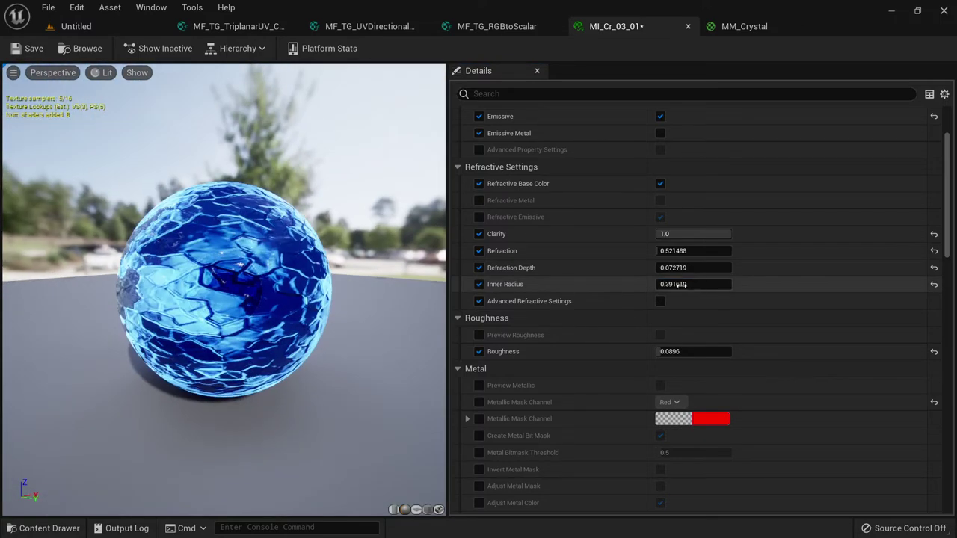
pyautogui.click(681, 268)
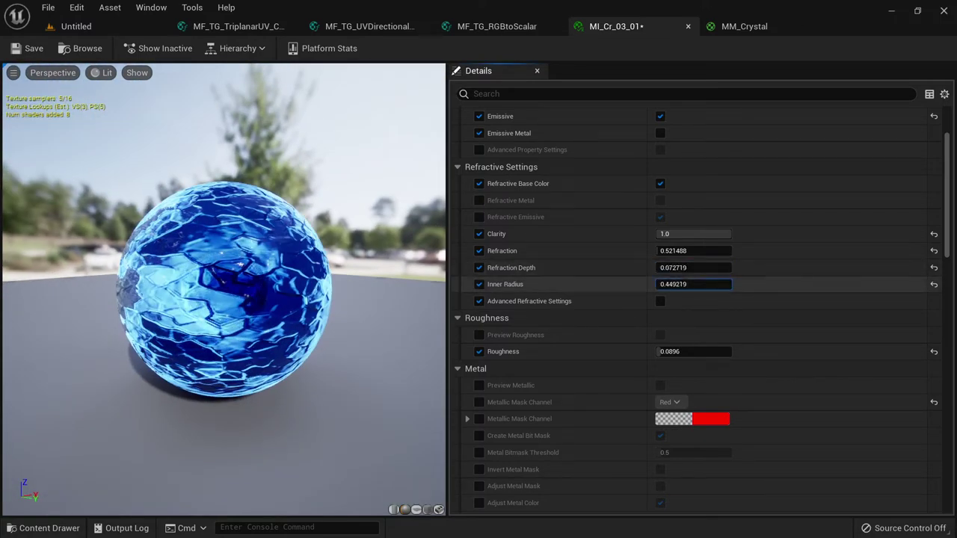
pyautogui.moveTo(694, 284); pyautogui.dragTo(684, 284)
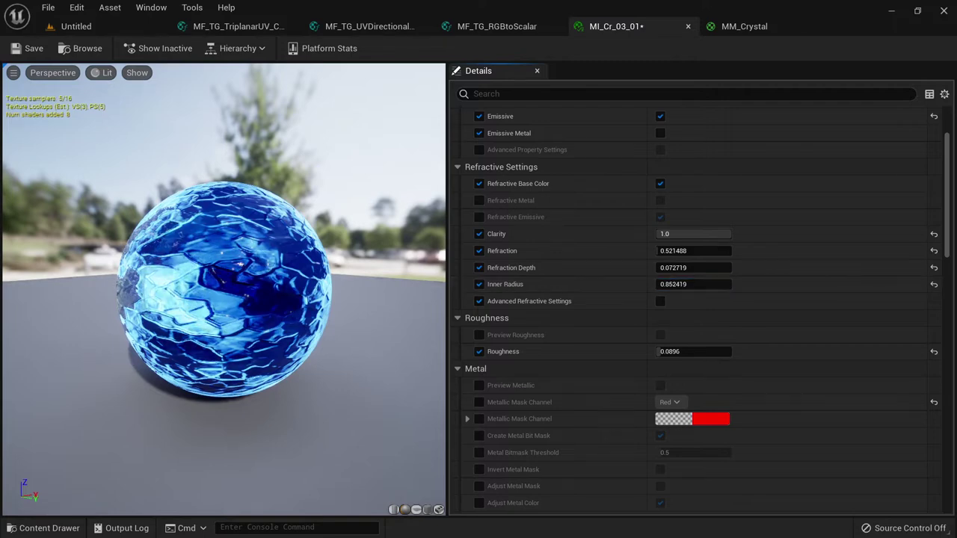
pyautogui.moveTo(224, 299); pyautogui.dragTo(165, 299)
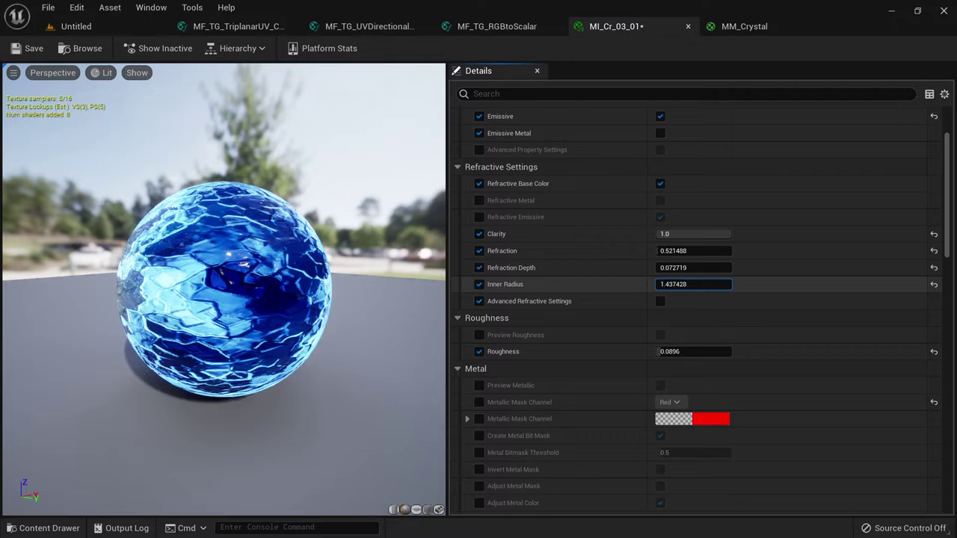
pyautogui.moveTo(224, 277); pyautogui.dragTo(296, 277)
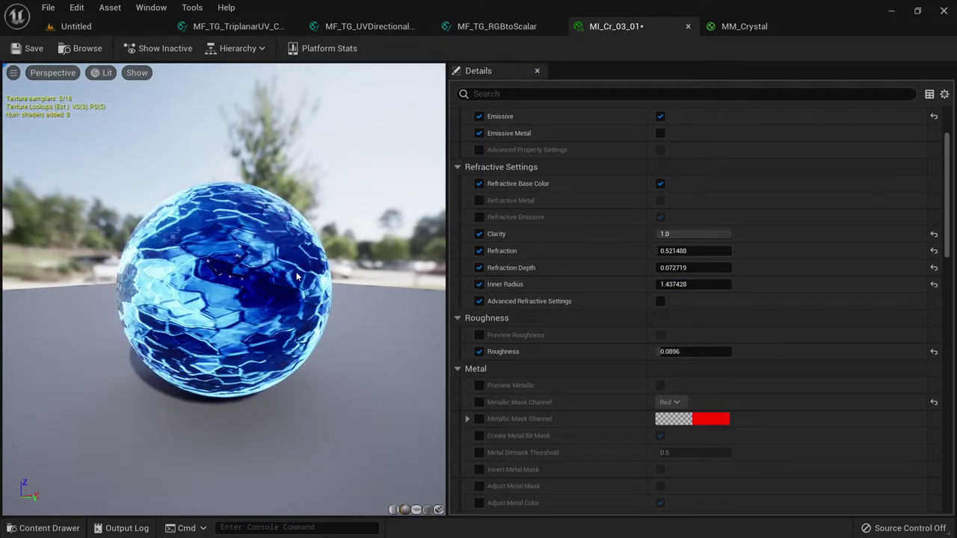
# Enable Advanced Refractive Settings and lower Refraction Multiplier to 0.124802.
pyautogui.click(660, 301)
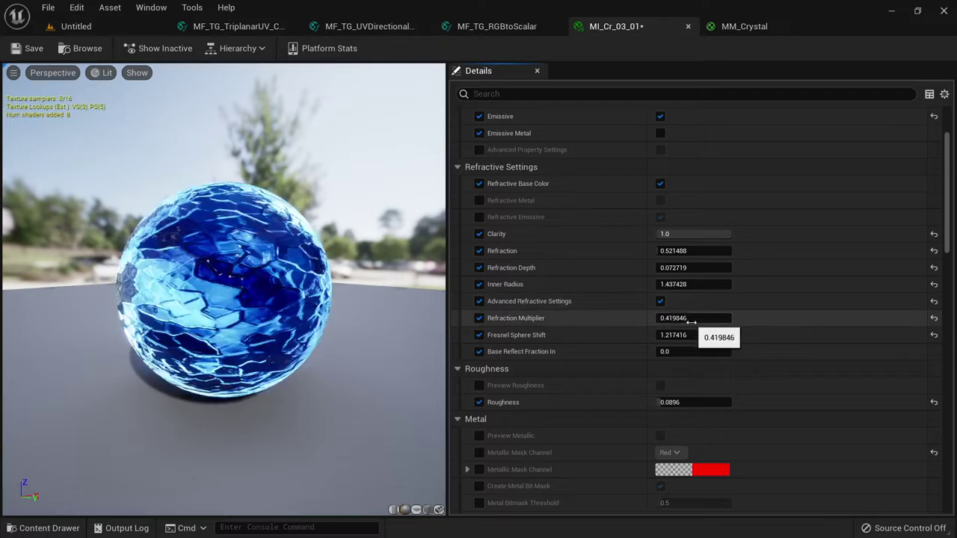
pyautogui.moveTo(694, 318); pyautogui.dragTo(718, 318)
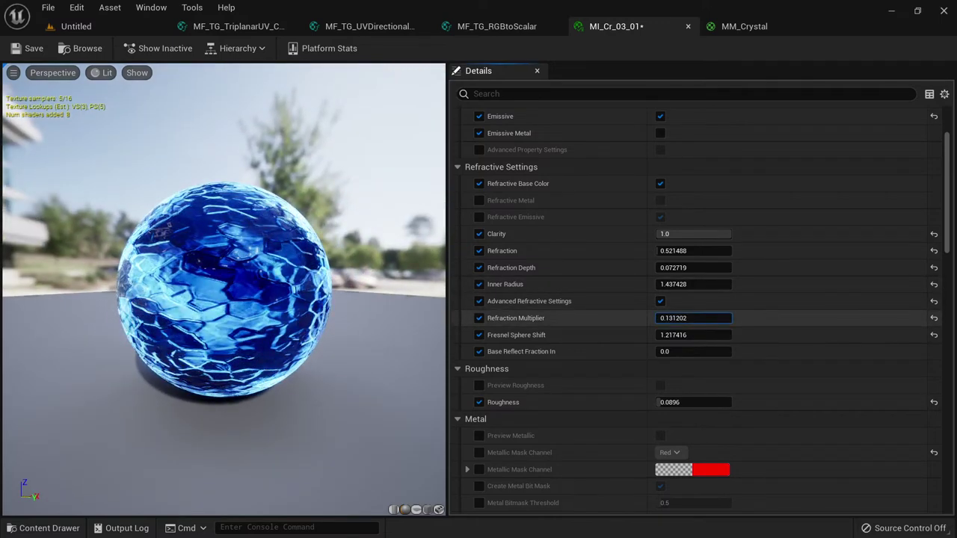
pyautogui.moveTo(693, 318); pyautogui.dragTo(684, 318)
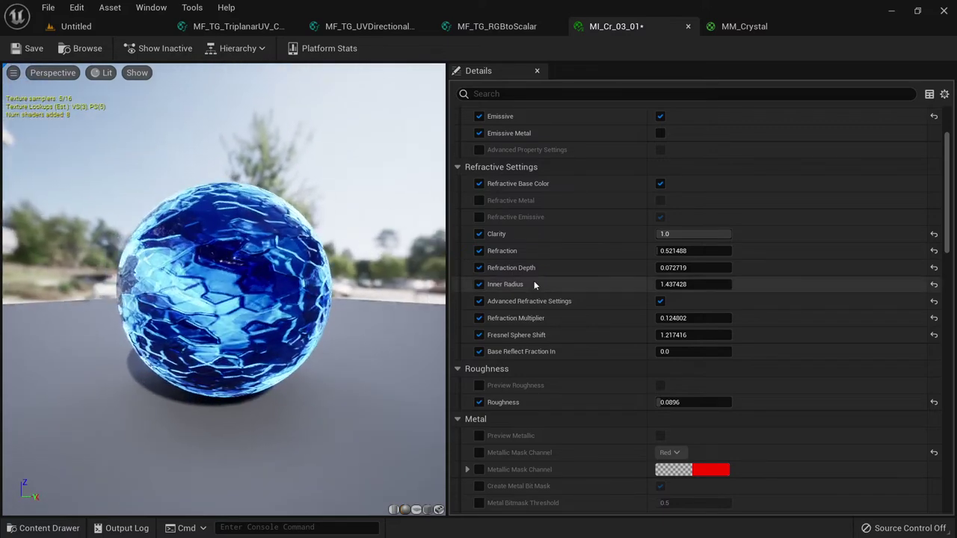
# Lower the facets' Normal Intensity to 0.3968.
pyautogui.scroll(1, 746, 225)
pyautogui.scroll(2, 747, 225)
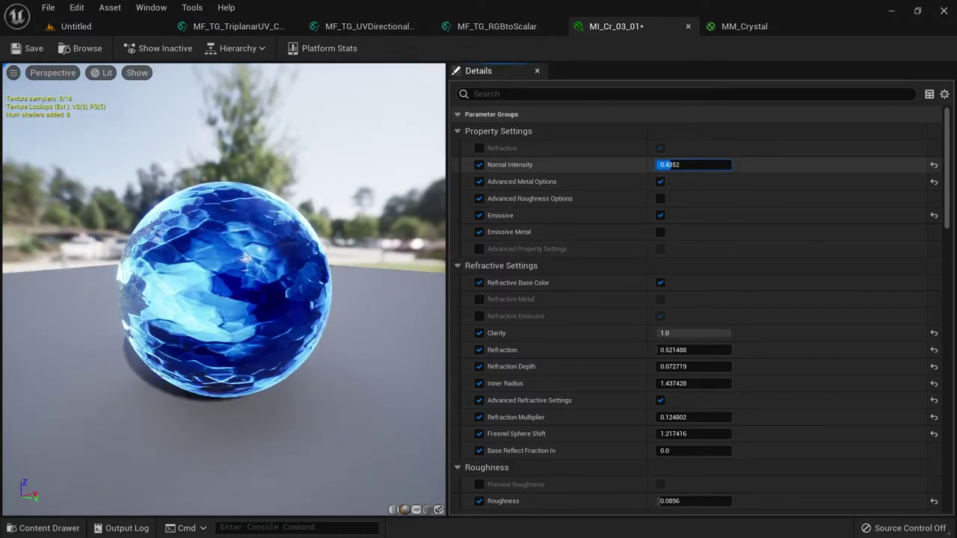
pyautogui.moveTo(713, 165); pyautogui.dragTo(727, 165)
pyautogui.moveTo(179, 309); pyautogui.dragTo(179, 309)
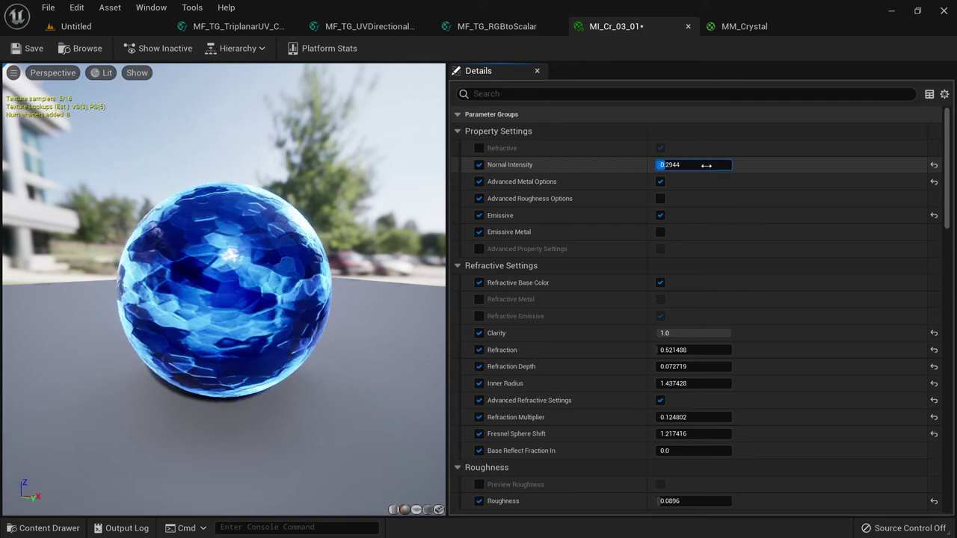
pyautogui.moveTo(224, 314); pyautogui.dragTo(224, 314)
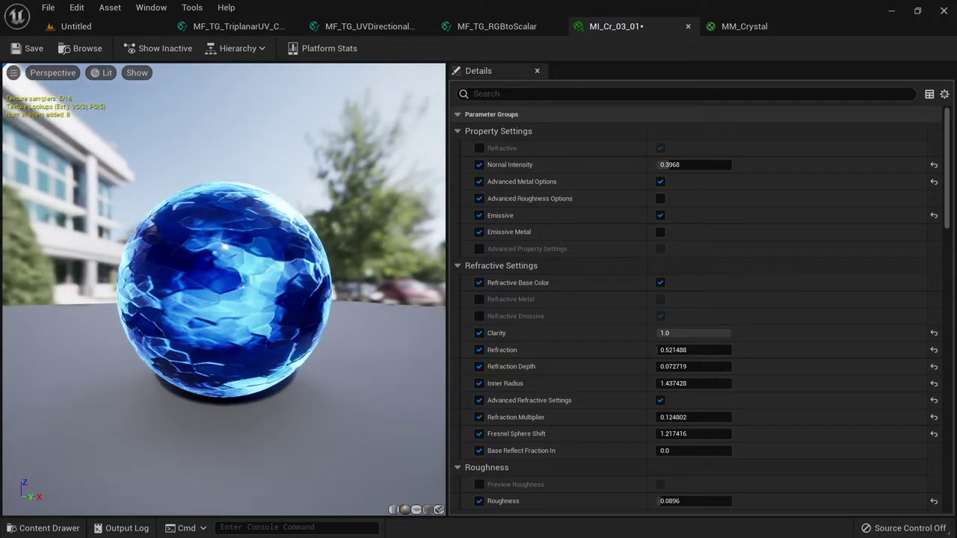
# Try Clarity at 0.0, then restore it to 1.0.
pyautogui.click(693, 333)
pyautogui.press('Return')
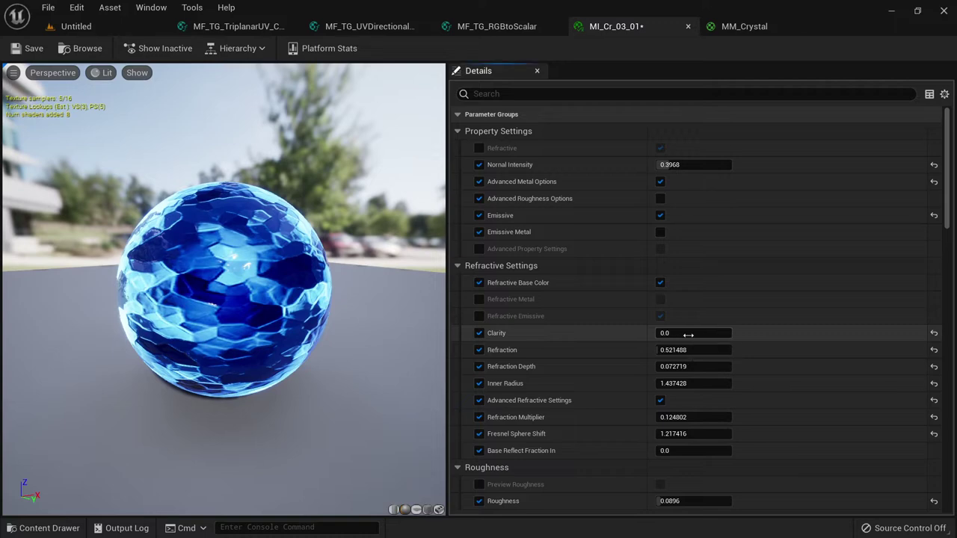
pyautogui.write('1')
pyautogui.press('Return')
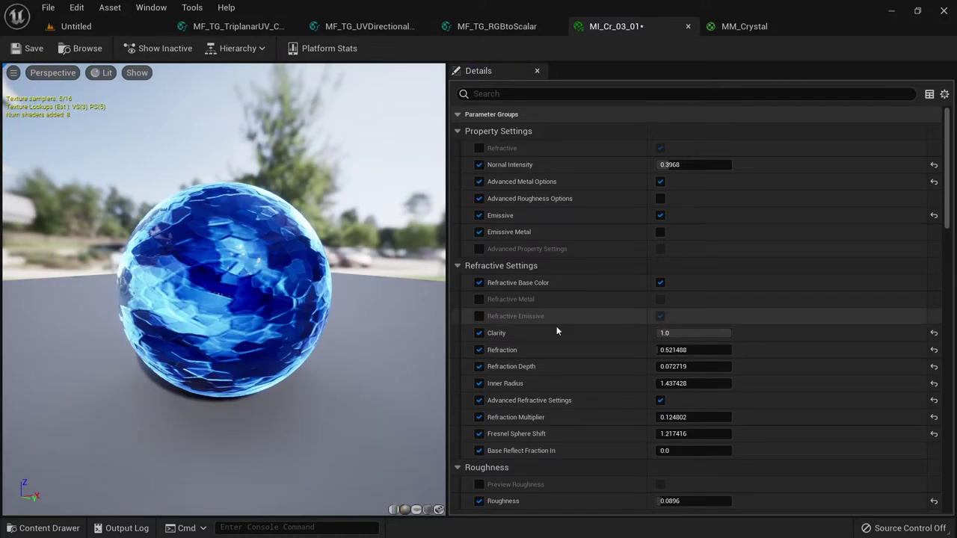
# Set Refraction to 0.073936 and Base Reflect Fraction In to about 0.986.
pyautogui.scroll(-3, 693, 349)
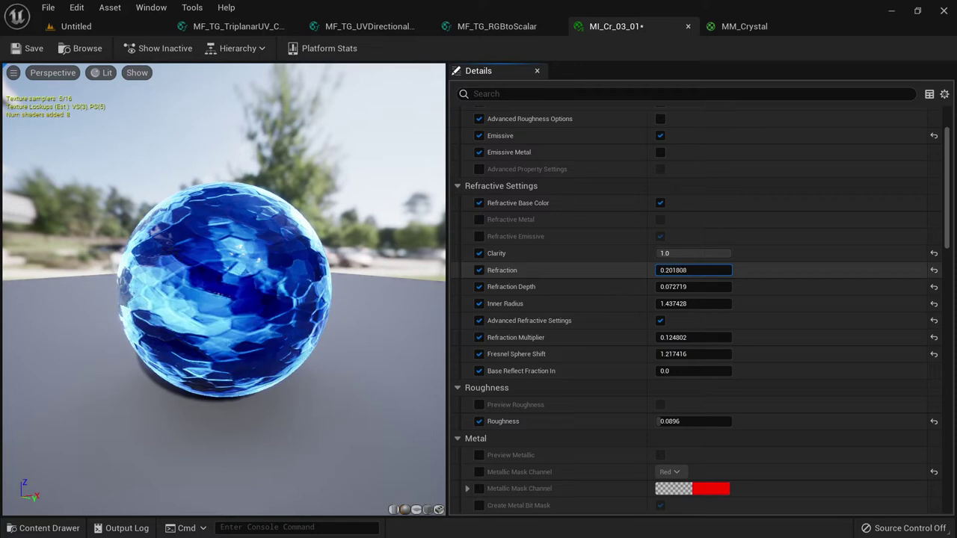
pyautogui.press('Escape')
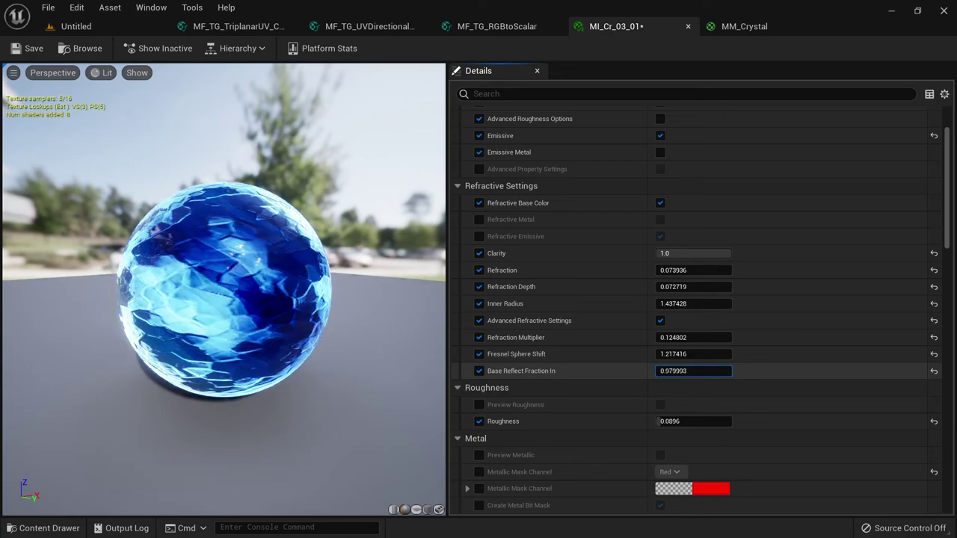
pyautogui.press('Return')
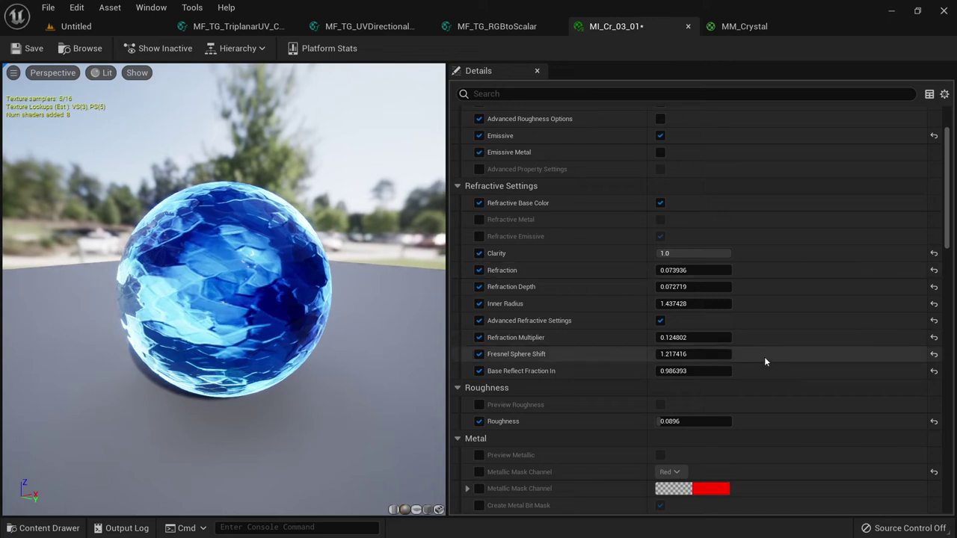
# Enable Preview Metallic so the sphere turns grey, and view it from another angle.
pyautogui.scroll(-5, 763, 359)
pyautogui.scroll(-2, 761, 359)
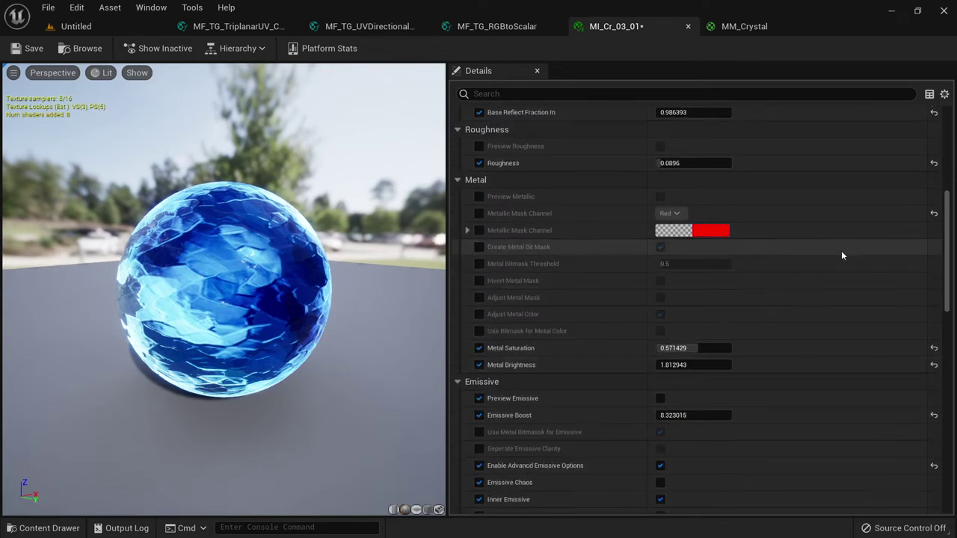
pyautogui.click(660, 198)
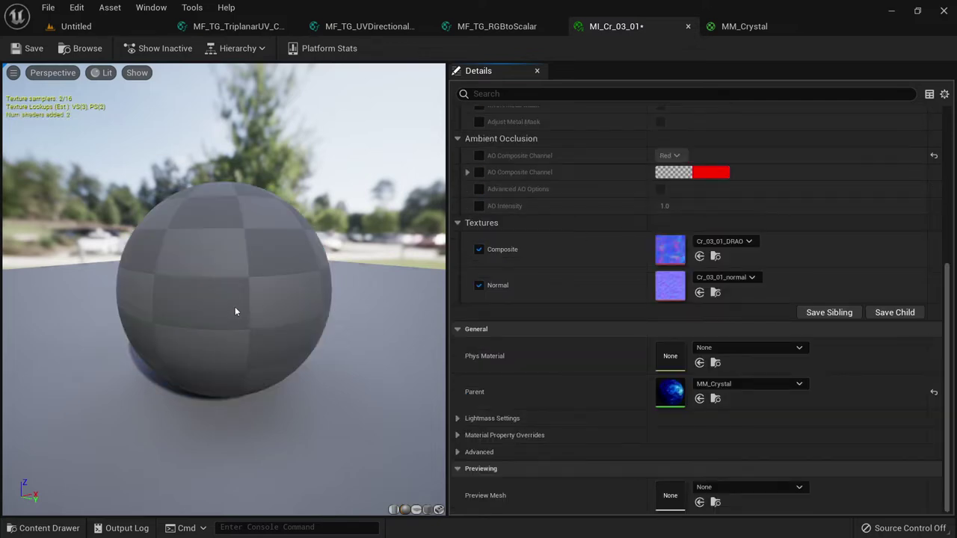
pyautogui.moveTo(235, 307); pyautogui.dragTo(284, 308)
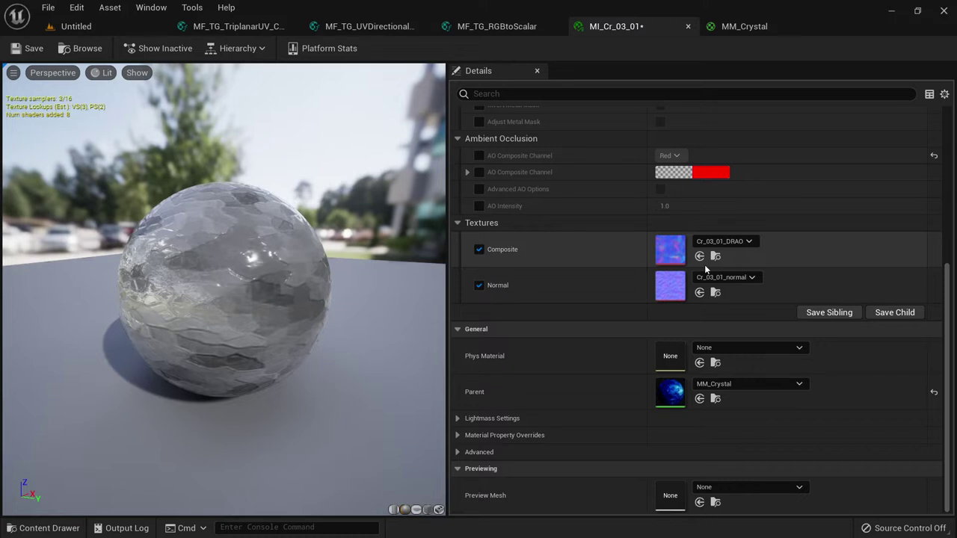
# Override Metallic Mask Channel, compare Green, Blue and Alpha, and settle on Red.
pyautogui.scroll(5, 704, 265)
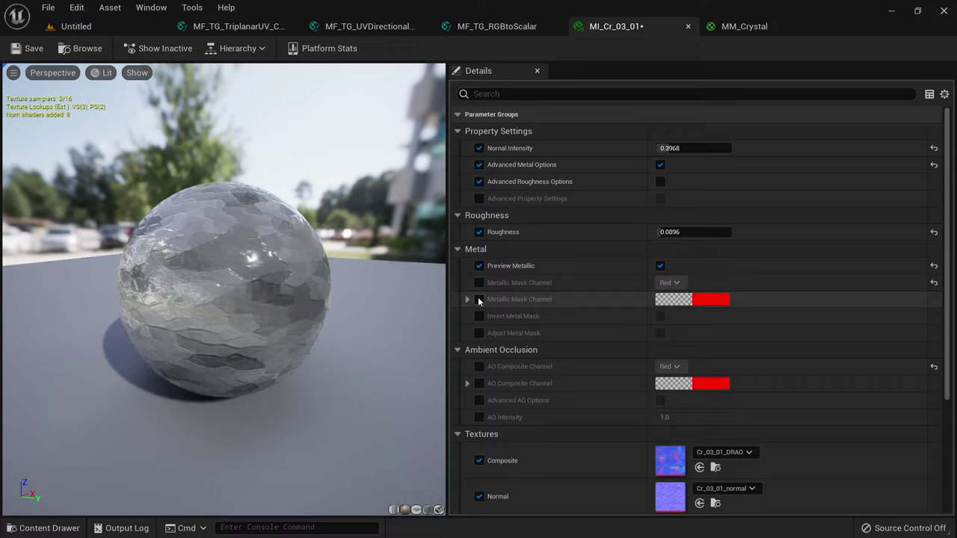
pyautogui.click(479, 299)
pyautogui.click(669, 282)
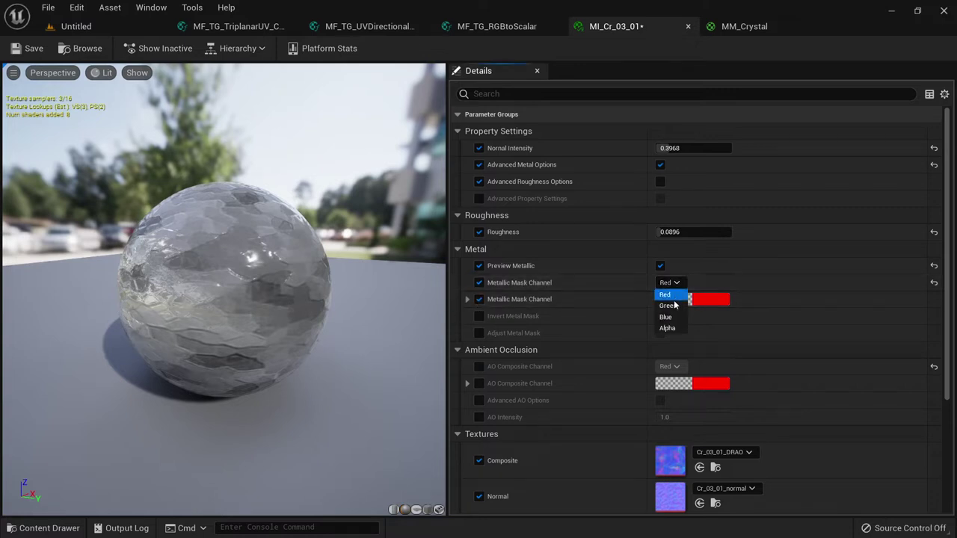
pyautogui.click(671, 283)
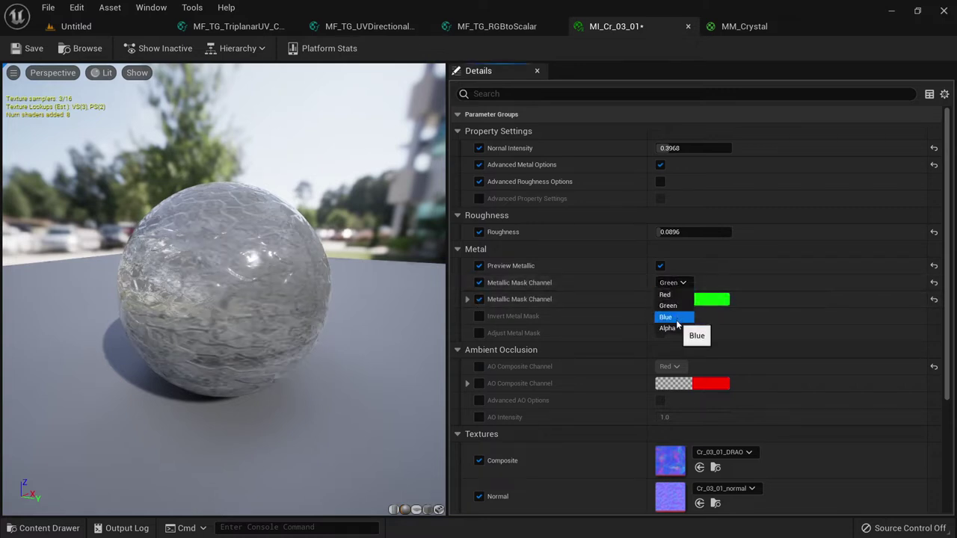
pyautogui.click(695, 335)
pyautogui.moveTo(224, 299)
pyautogui.mouseDown()
pyautogui.moveTo(150, 299)
pyautogui.moveTo(224, 299)
pyautogui.mouseUp()
pyautogui.click(670, 283)
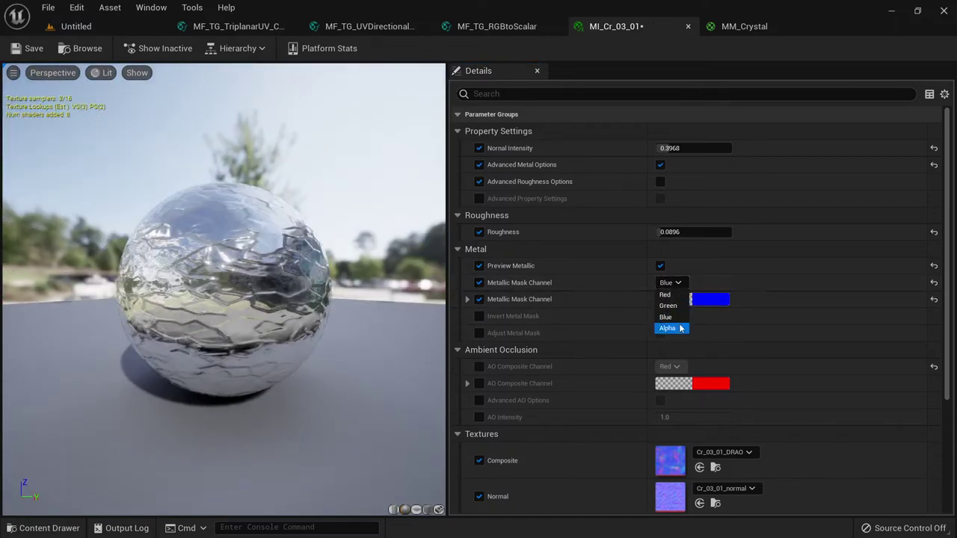
pyautogui.click(678, 325)
pyautogui.click(681, 283)
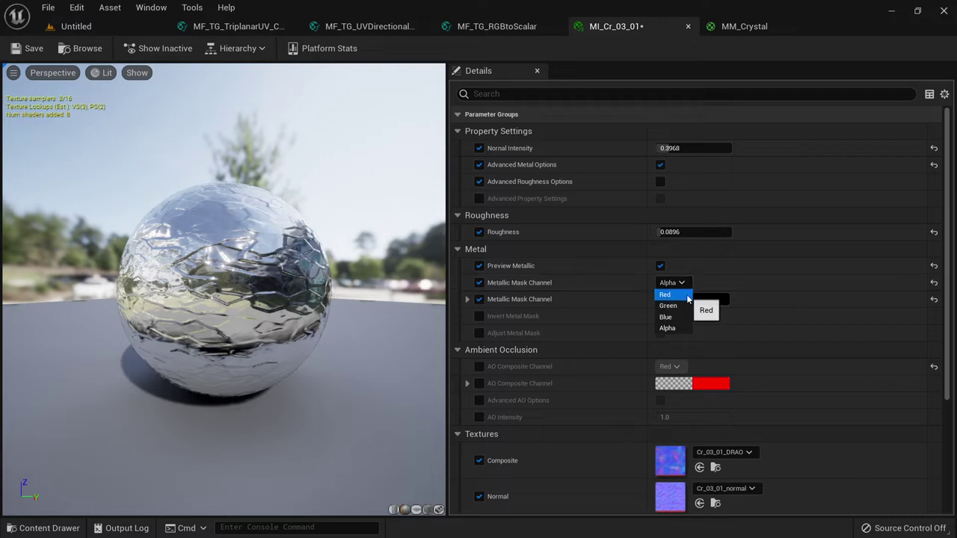
pyautogui.click(672, 293)
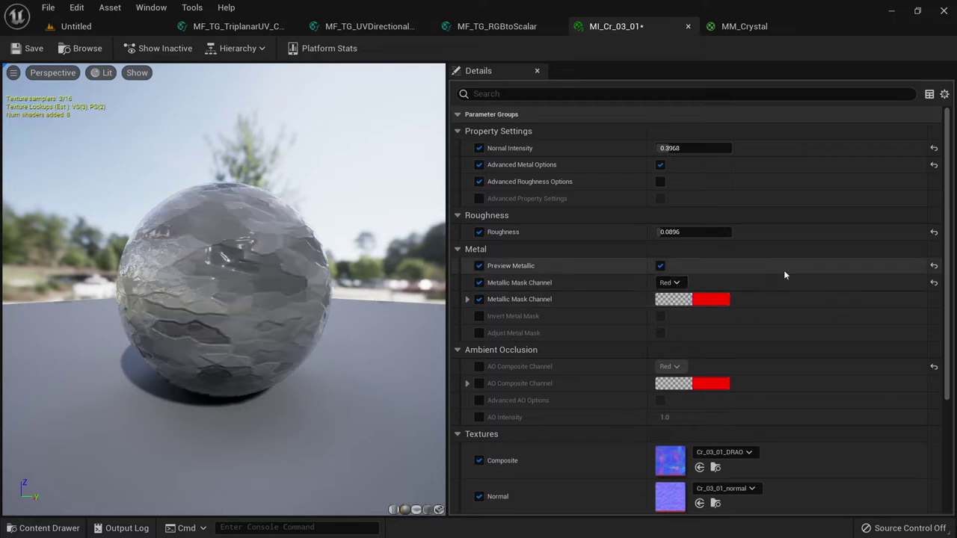
# Override and enable both Invert Metal Mask and Adjust Metal Mask.
pyautogui.click(479, 316)
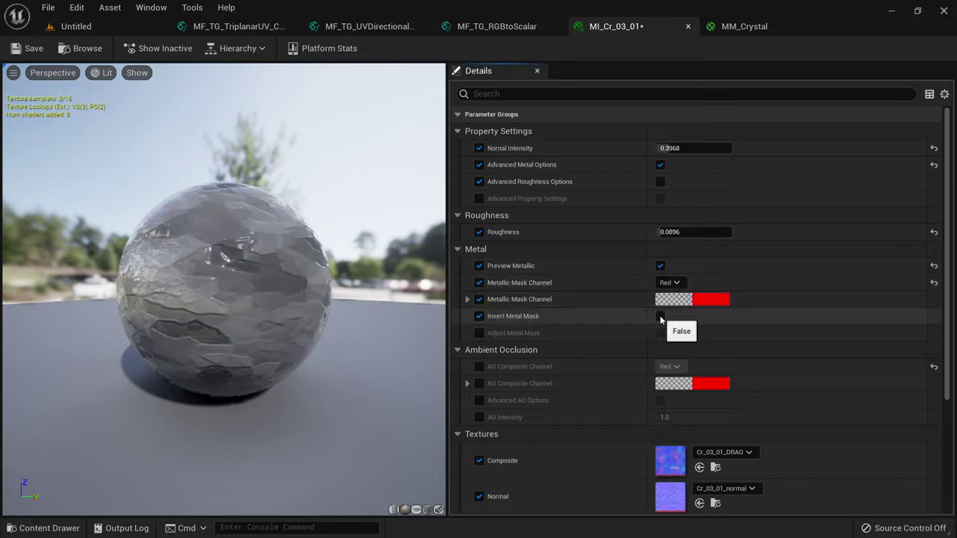
pyautogui.click(660, 317)
pyautogui.click(476, 333)
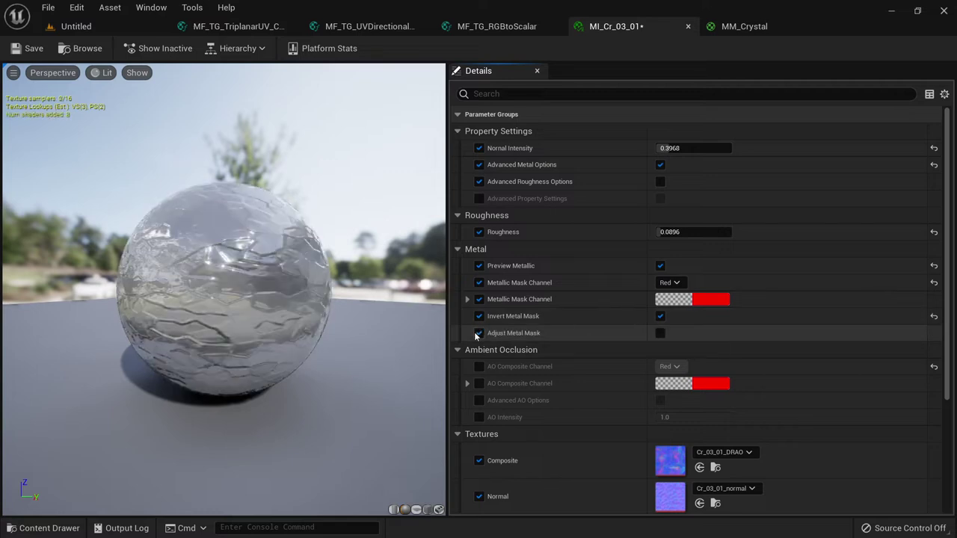
pyautogui.click(661, 334)
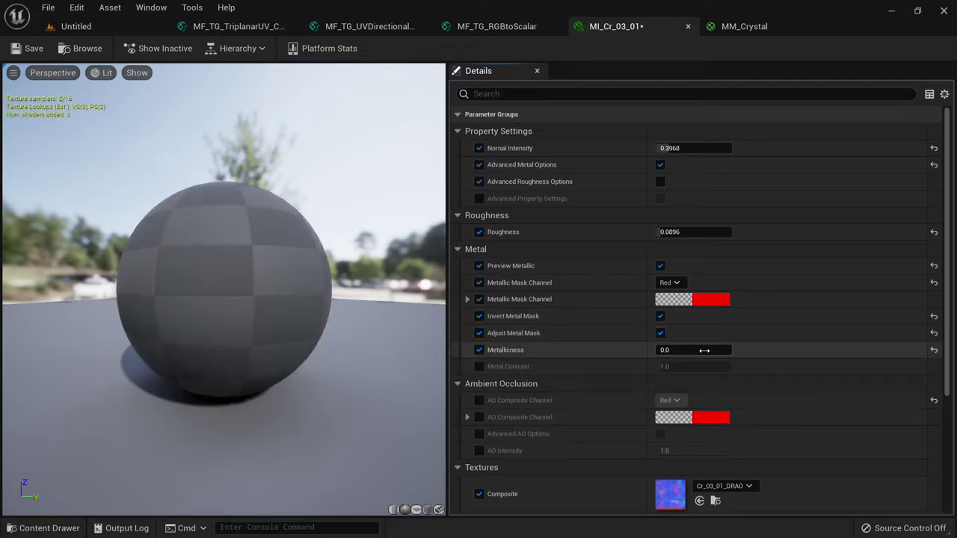
# Raise Metallicness to 5.0 and Metal Contrast to 6.223999, checking the chrome reflections.
pyautogui.moveTo(660, 350); pyautogui.dragTo(703, 351)
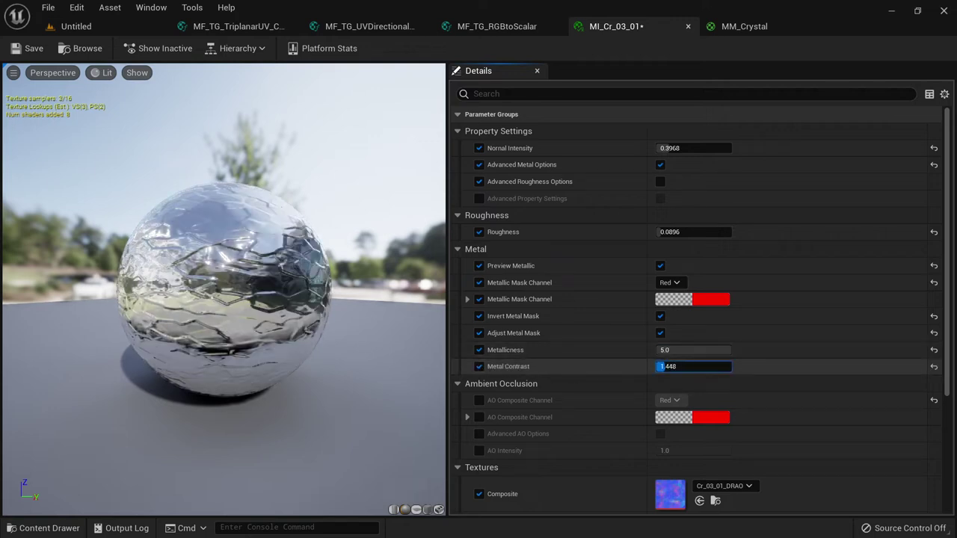
pyautogui.moveTo(660, 366); pyautogui.dragTo(696, 366)
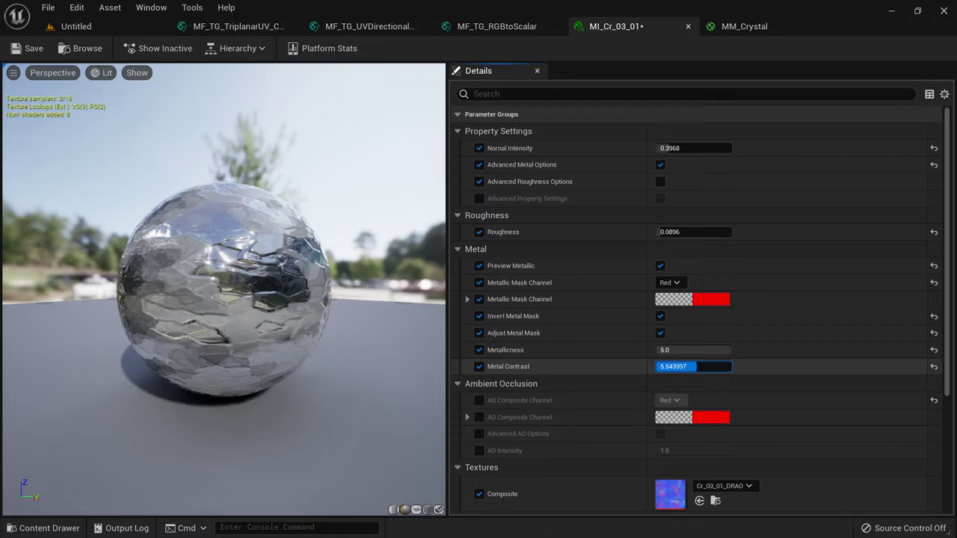
pyautogui.moveTo(696, 367); pyautogui.dragTo(712, 366)
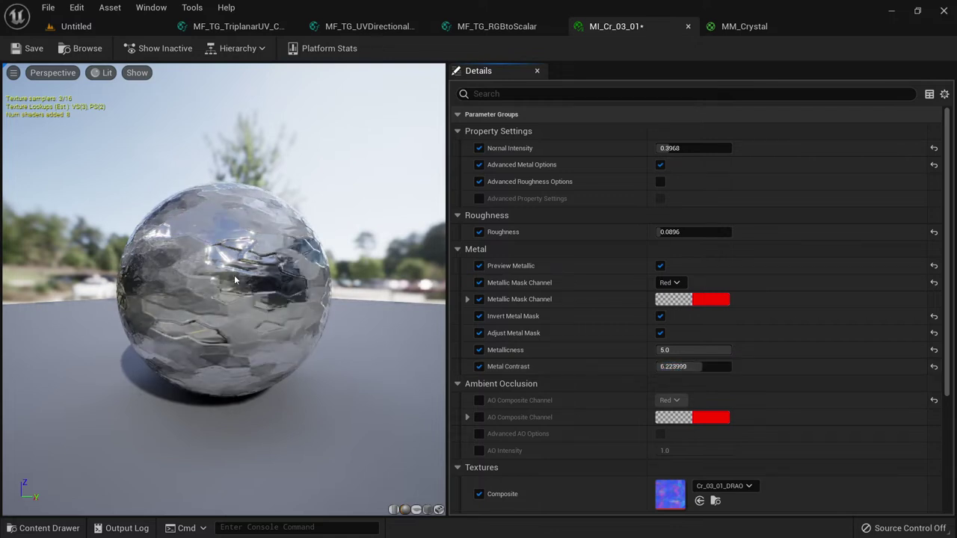
pyautogui.moveTo(235, 279); pyautogui.dragTo(373, 287)
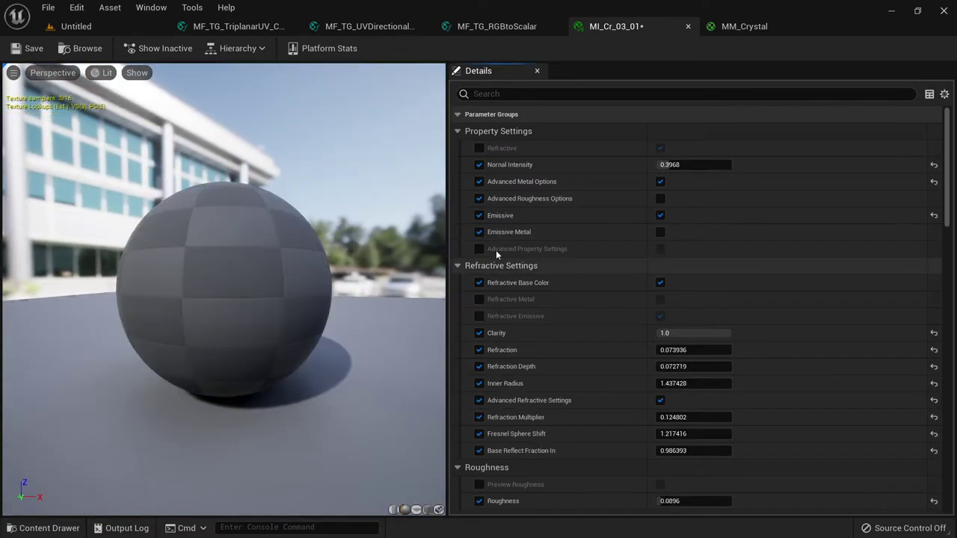
# Lower Metallicness to 1.472.
pyautogui.moveTo(272, 303)
pyautogui.mouseDown()
pyautogui.moveTo(299, 344)
pyautogui.moveTo(254, 299)
pyautogui.mouseUp()
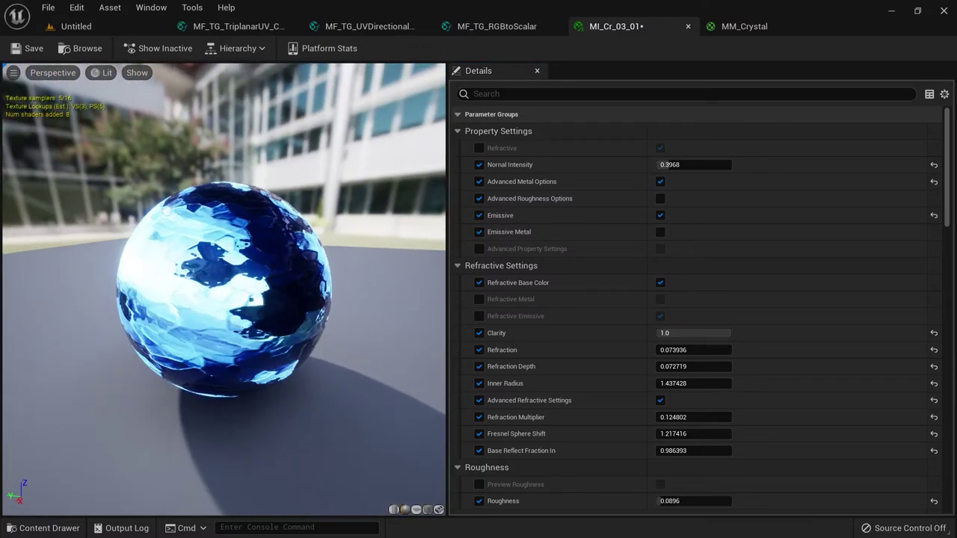
pyautogui.scroll(-2, 798, 291)
pyautogui.scroll(-2, 798, 293)
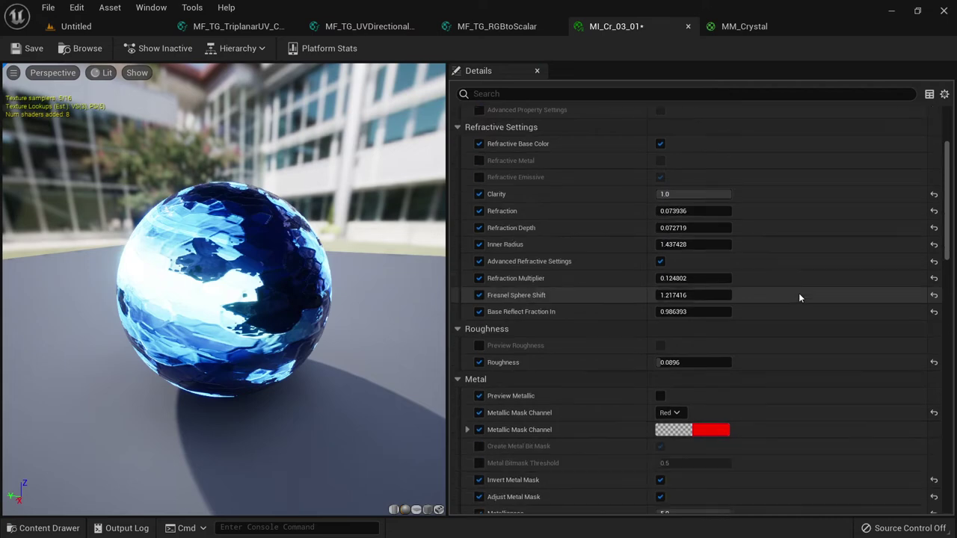
pyautogui.scroll(-2, 798, 293)
pyautogui.scroll(-3, 798, 293)
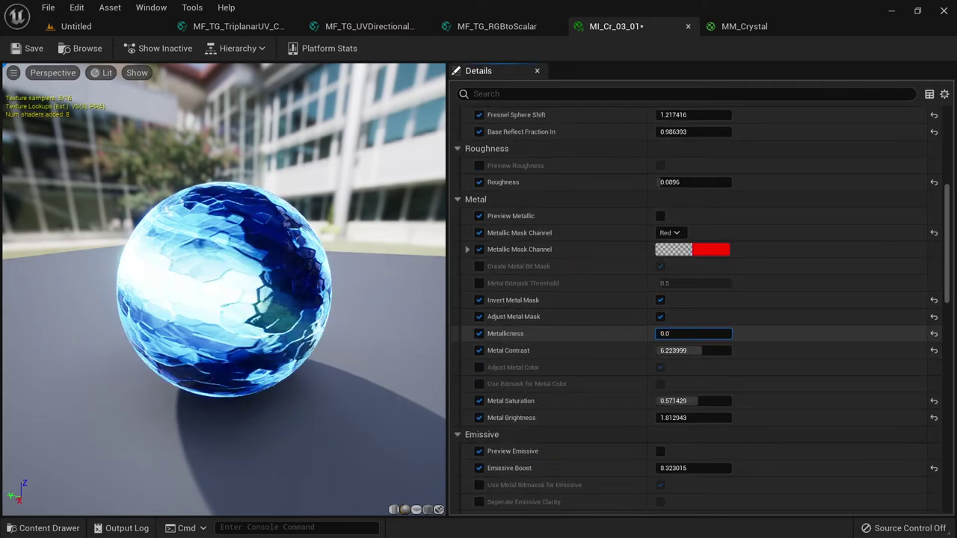
pyautogui.moveTo(689, 333); pyautogui.dragTo(672, 334)
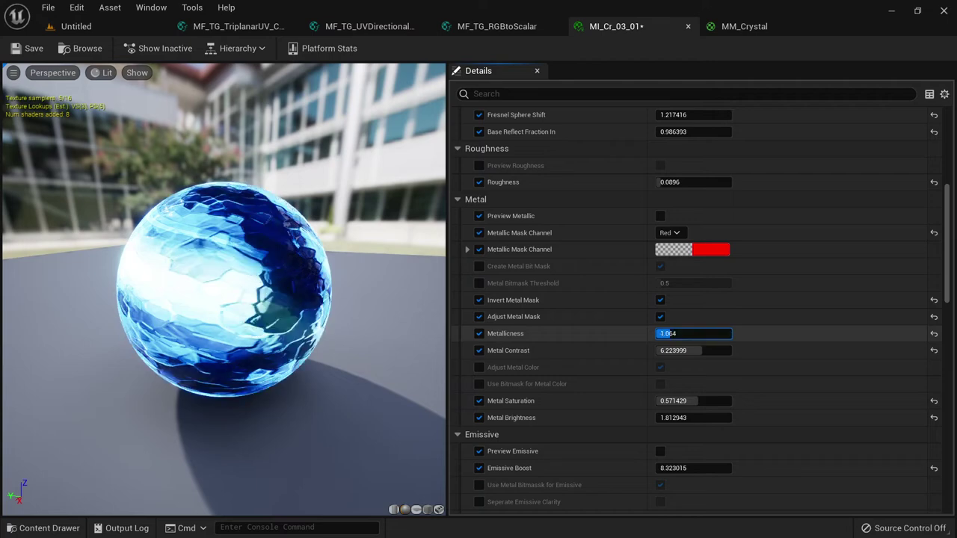
pyautogui.write('1.472')
pyautogui.press('Return')
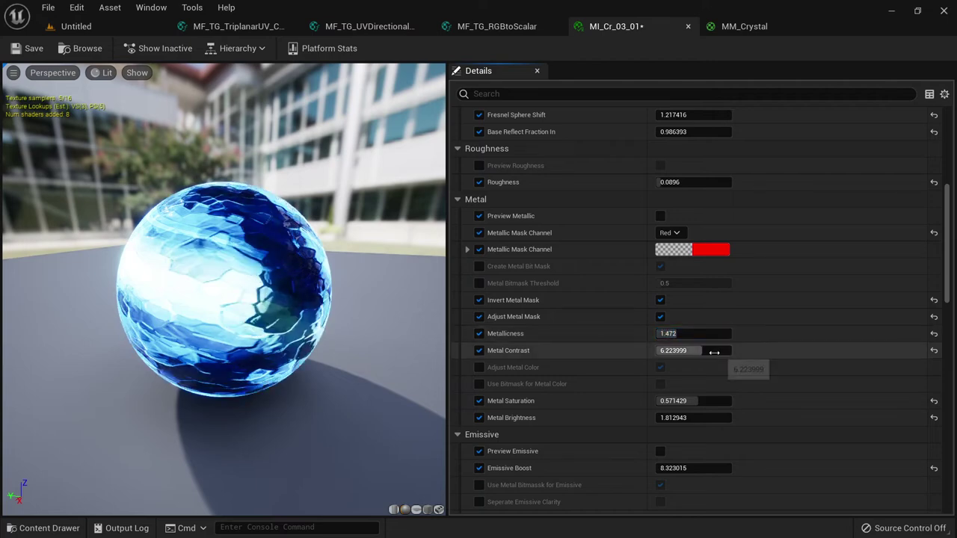
# Set Metal Contrast to 4.431994 after trying a lower value.
pyautogui.moveTo(694, 350); pyautogui.dragTo(665, 350)
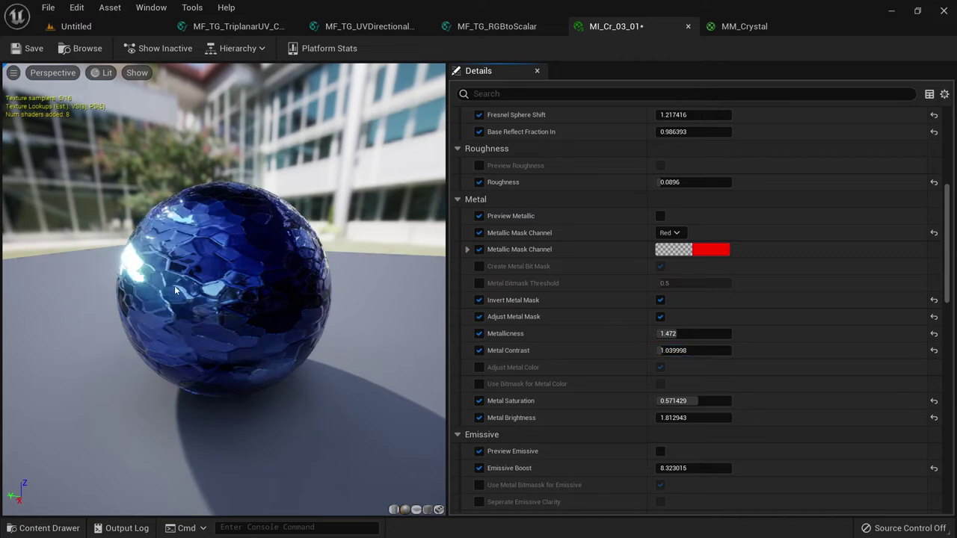
pyautogui.moveTo(202, 290); pyautogui.dragTo(277, 290)
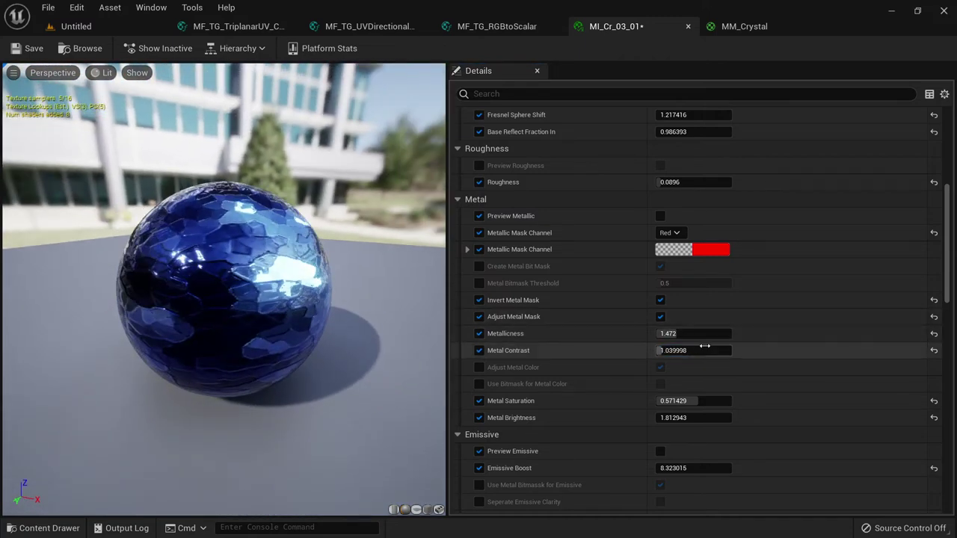
pyautogui.moveTo(699, 349); pyautogui.dragTo(744, 350)
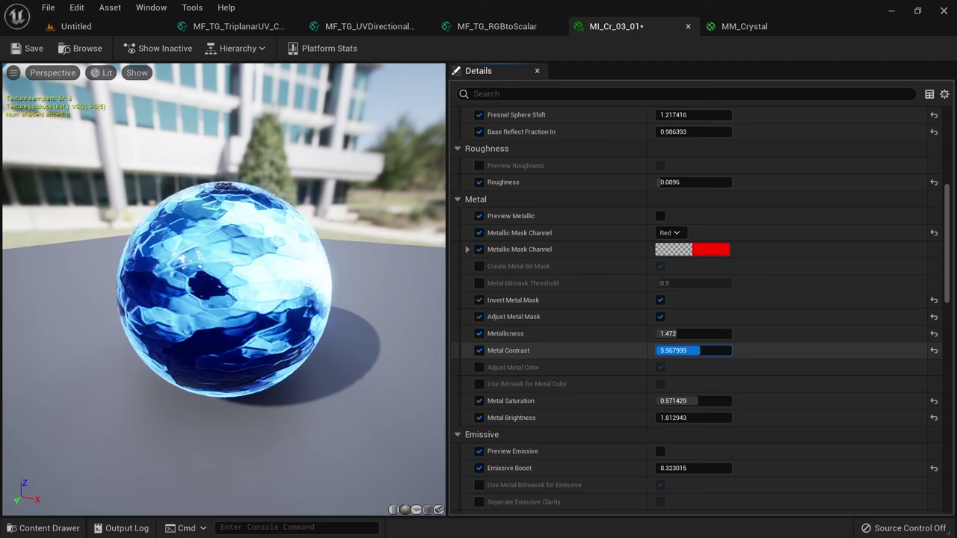
pyautogui.moveTo(699, 350); pyautogui.dragTo(702, 350)
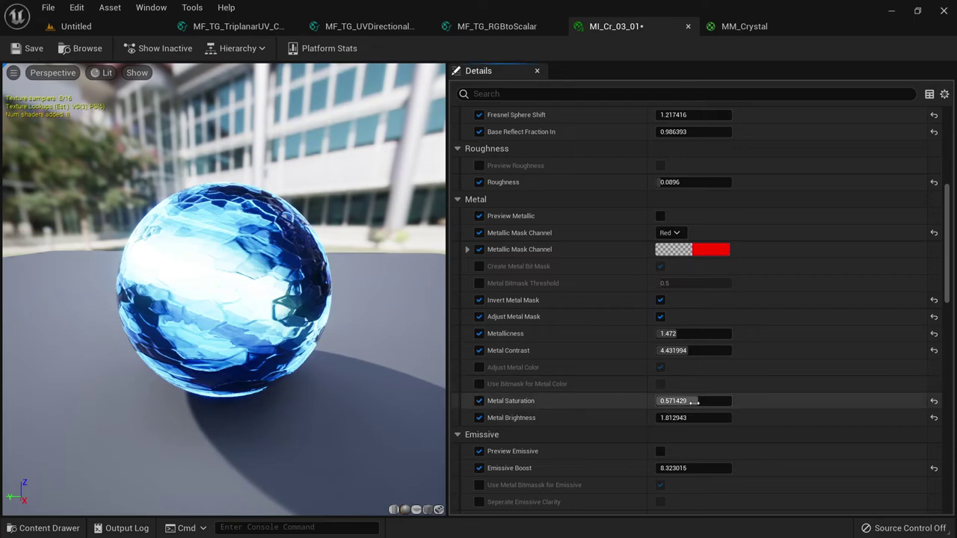
# Set Metal Saturation to 0.0064 with Metal Brightness at 2.69969, orbiting to review.
pyautogui.write('0.0064')
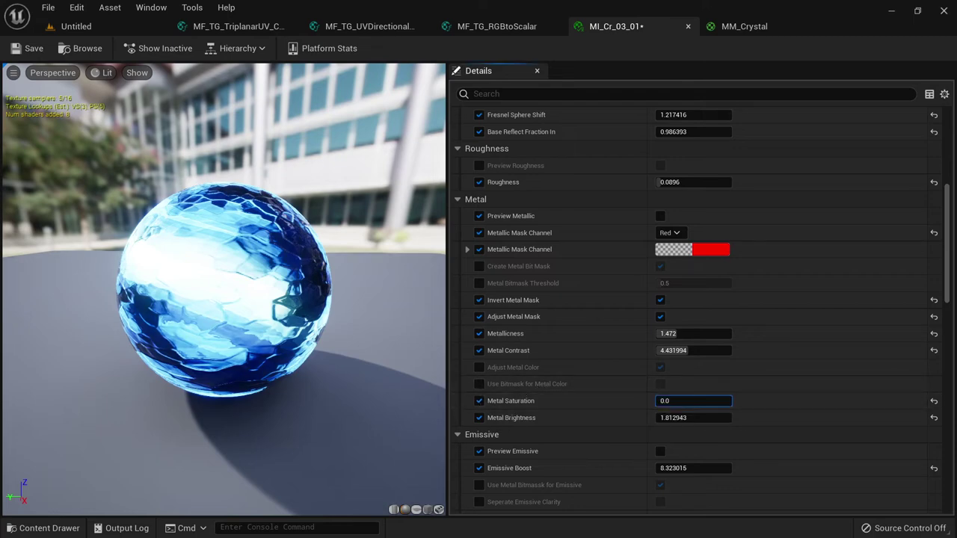
pyautogui.press('Return')
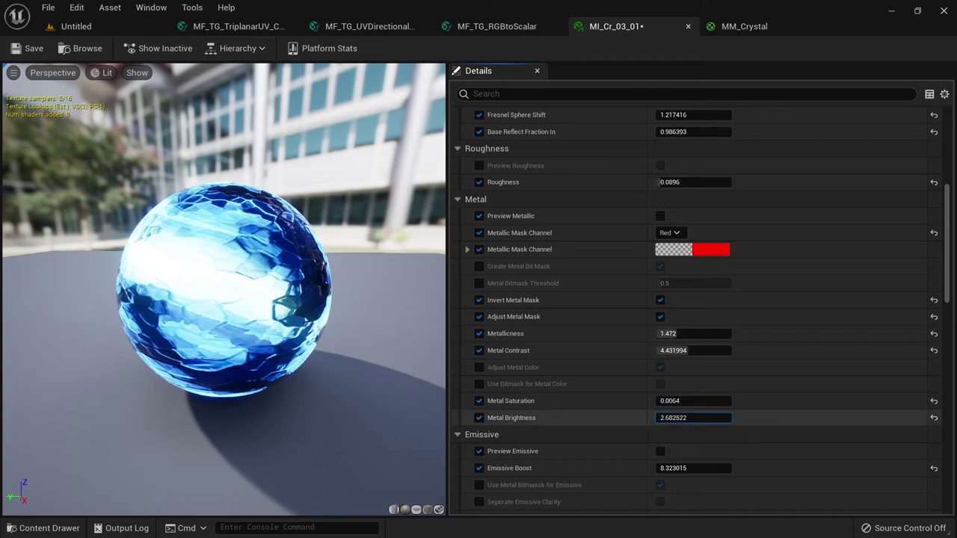
pyautogui.moveTo(694, 418); pyautogui.dragTo(702, 417)
pyautogui.moveTo(224, 299); pyautogui.dragTo(149, 299)
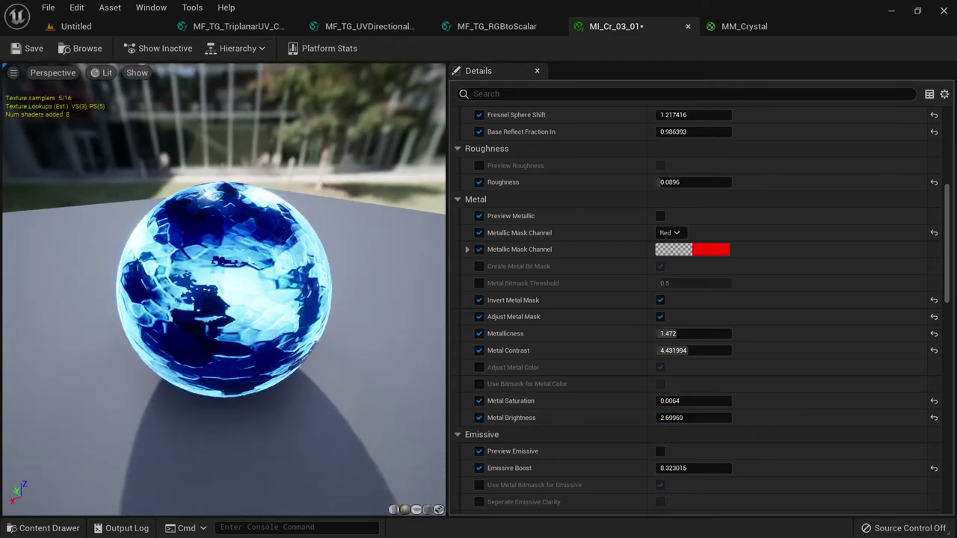
pyautogui.moveTo(224, 299); pyautogui.dragTo(112, 299)
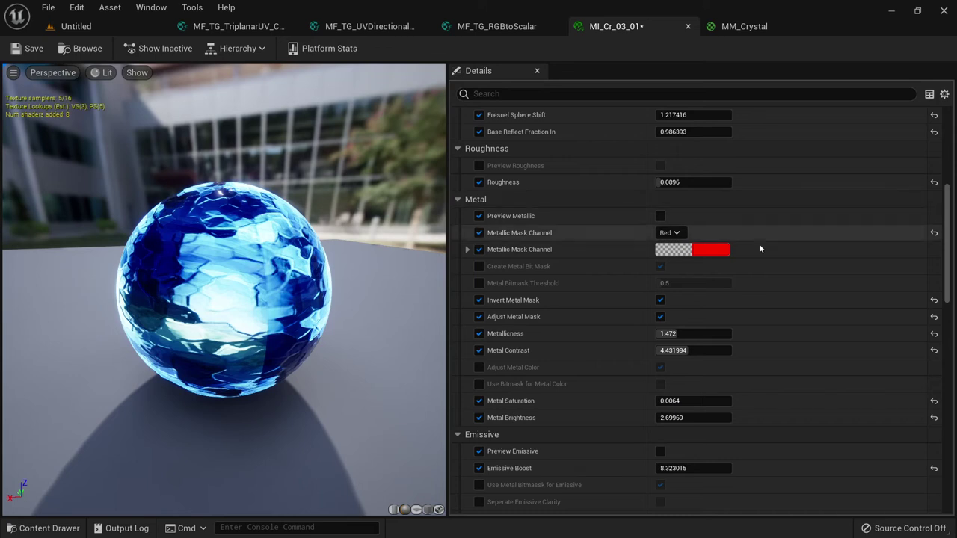
# Try Emissive Metal on then off, and disable Emissive on the crystal material.
pyautogui.scroll(2, 760, 245)
pyautogui.scroll(3, 760, 245)
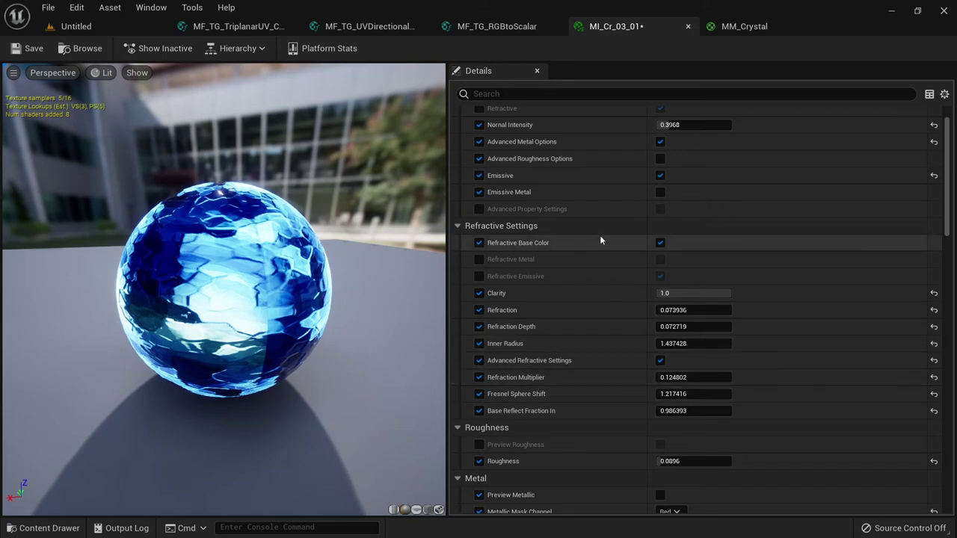
pyautogui.click(660, 193)
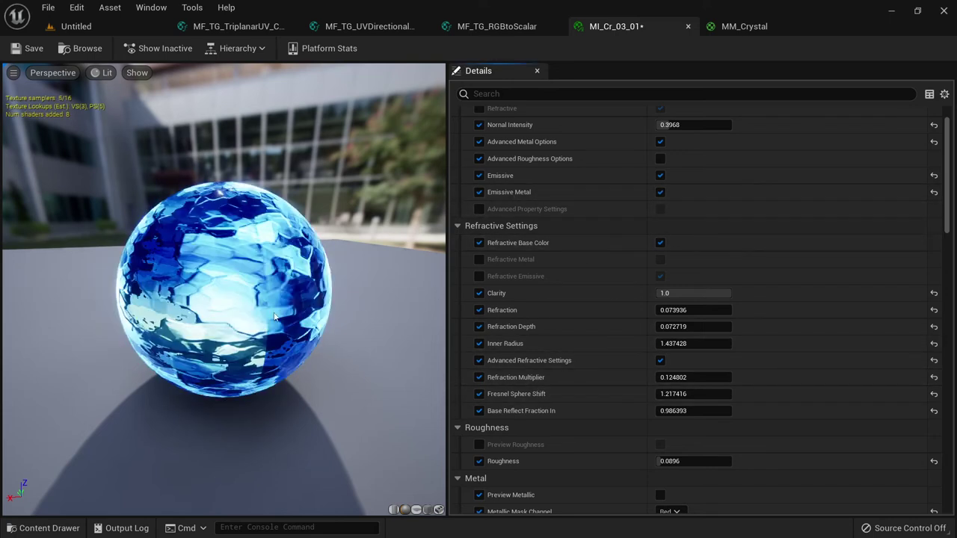
pyautogui.moveTo(275, 317)
pyautogui.mouseDown()
pyautogui.moveTo(374, 303)
pyautogui.moveTo(224, 299)
pyautogui.mouseUp()
pyautogui.click(660, 192)
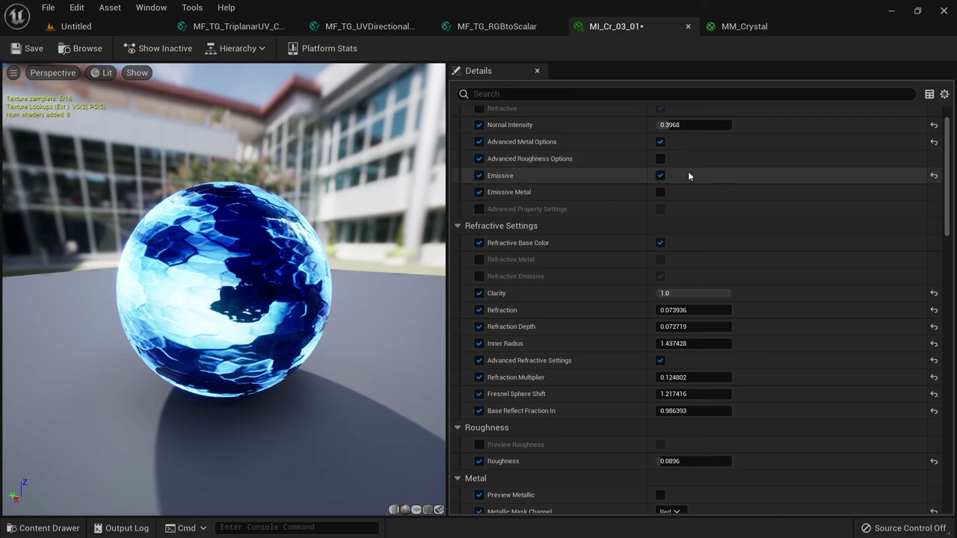
pyautogui.click(660, 175)
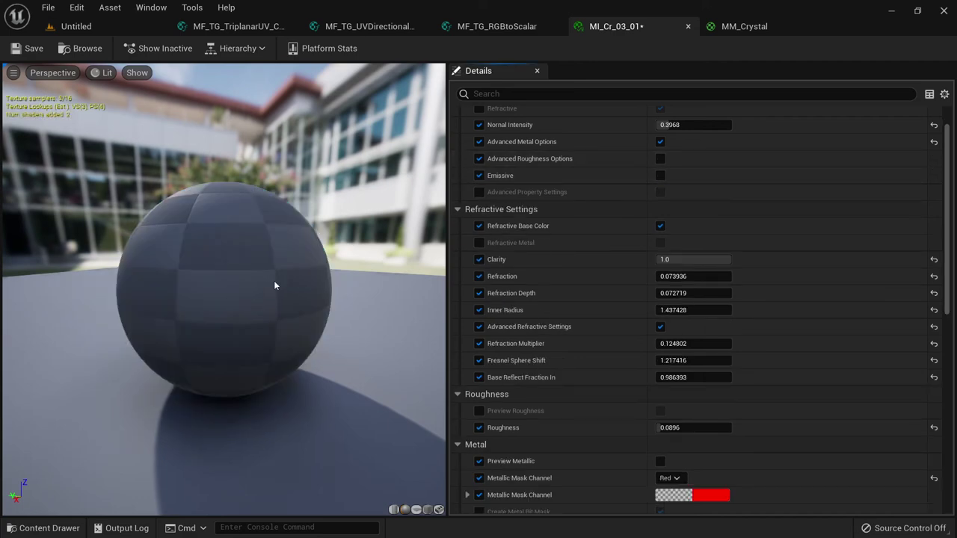
pyautogui.moveTo(284, 279)
pyautogui.mouseDown()
pyautogui.moveTo(224, 284)
pyautogui.moveTo(195, 254)
pyautogui.moveTo(165, 261)
pyautogui.mouseUp()
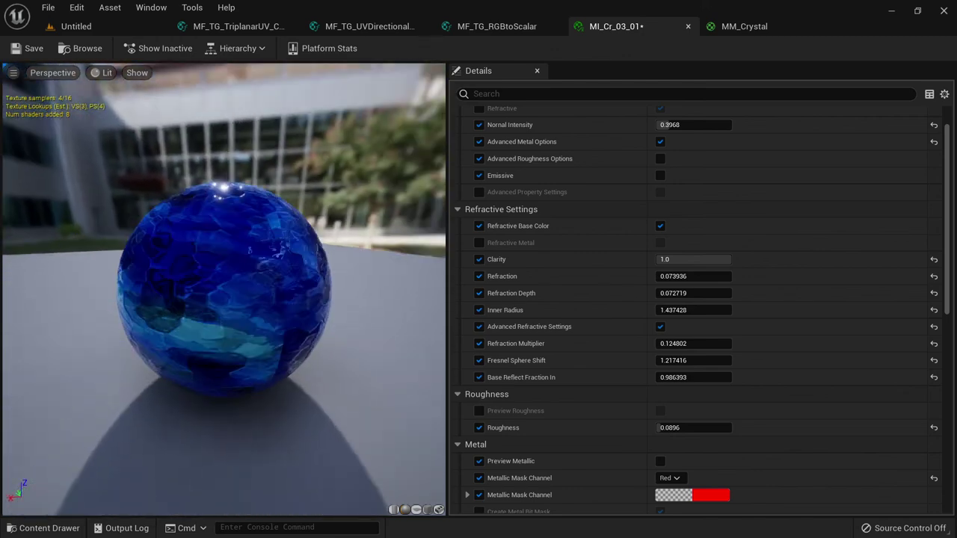
# Scroll down to the Textures section and stop the OBS recording.
pyautogui.scroll(-5, 817, 340)
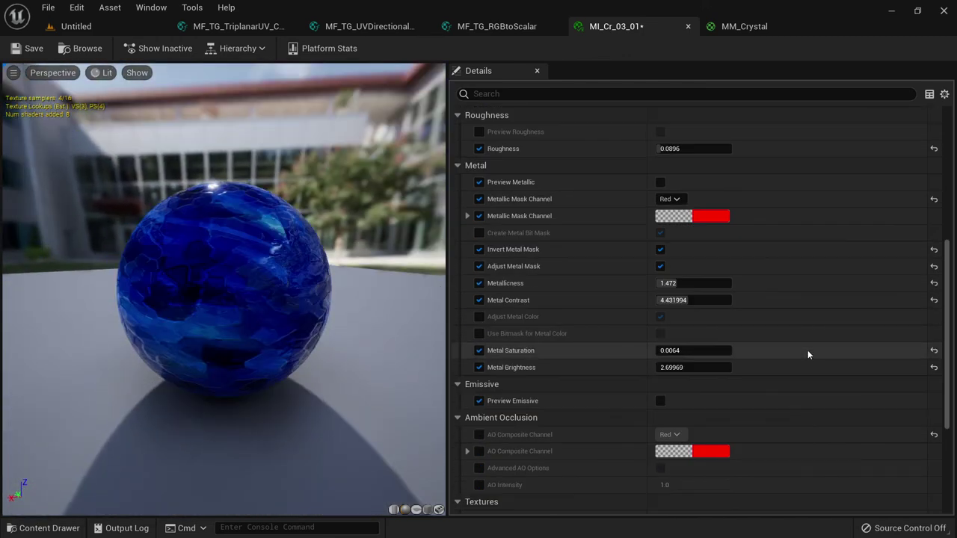
pyautogui.scroll(-4, 807, 351)
pyautogui.scroll(-1, 807, 351)
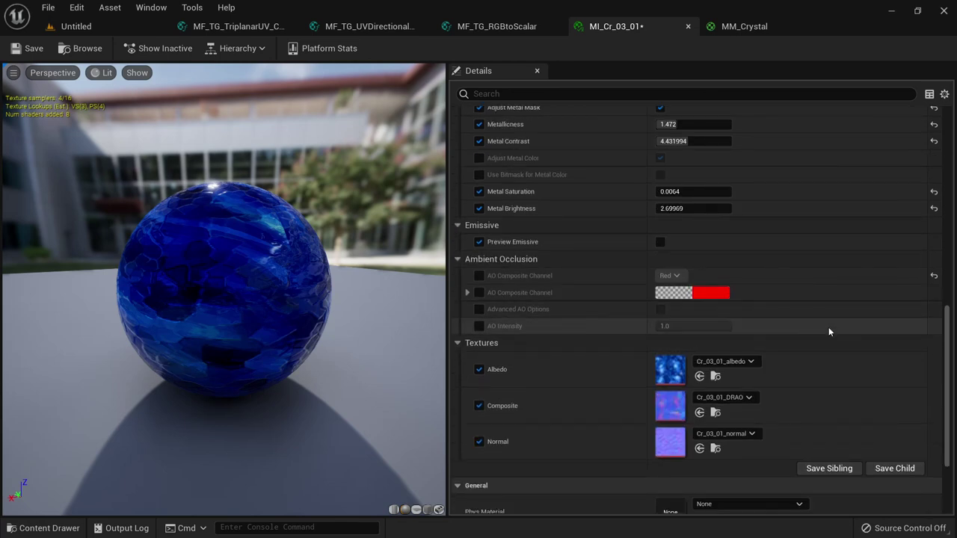
pyautogui.hotkey('alt', 'Tab')
pyautogui.click(865, 456)
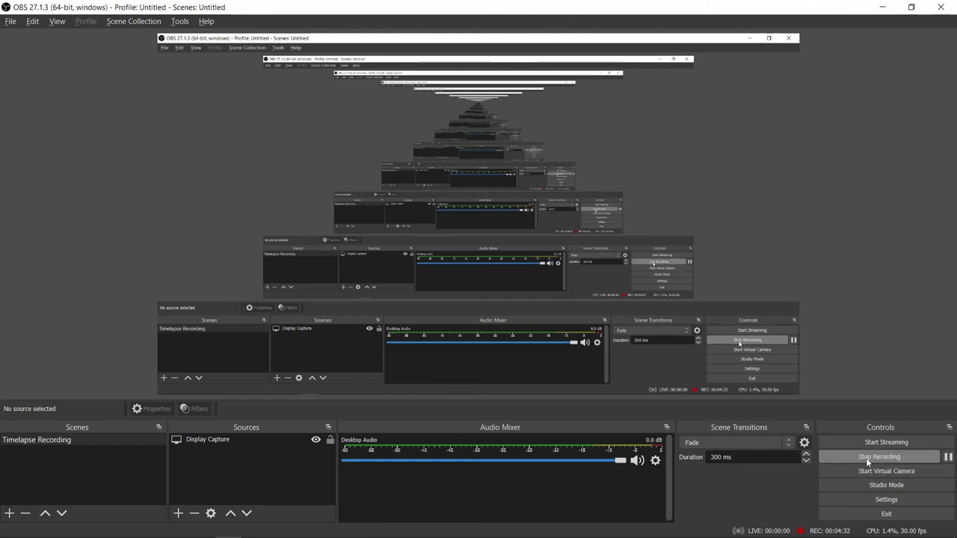